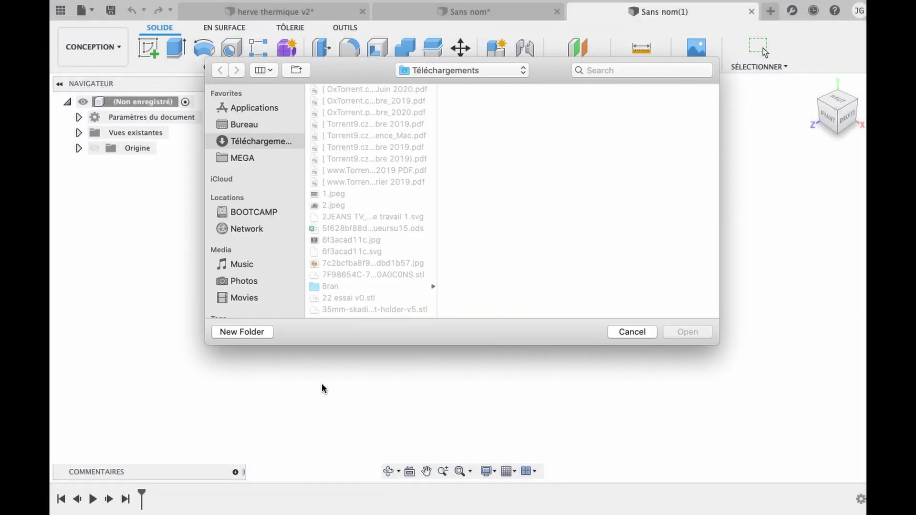
Load IMG_2244.JPG from the Téléchargements folder as a canvas and place it on the horizontal origin plane
{"action": "scroll", "coordinate": [370, 256], "scroll_direction": "down", "scroll_amount": 15}
{"action": "left_click", "coordinate": [333, 187]}
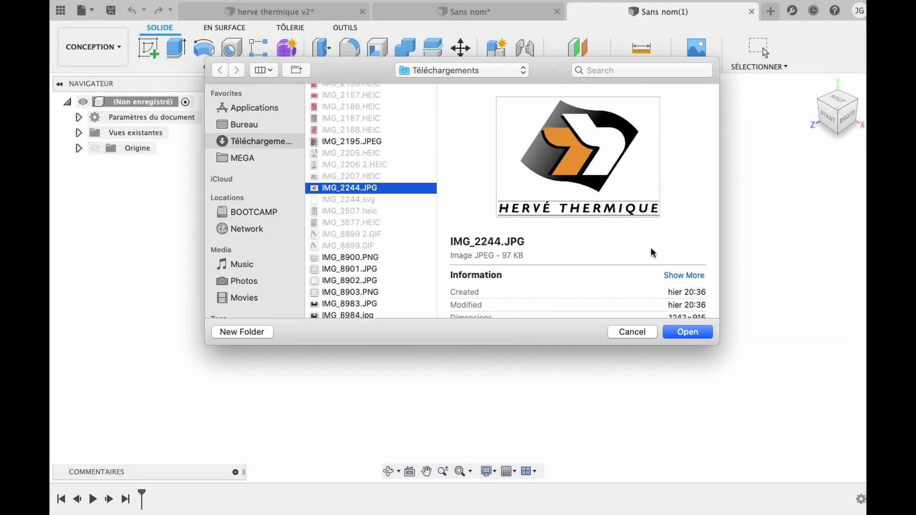
{"action": "left_click", "coordinate": [687, 333]}
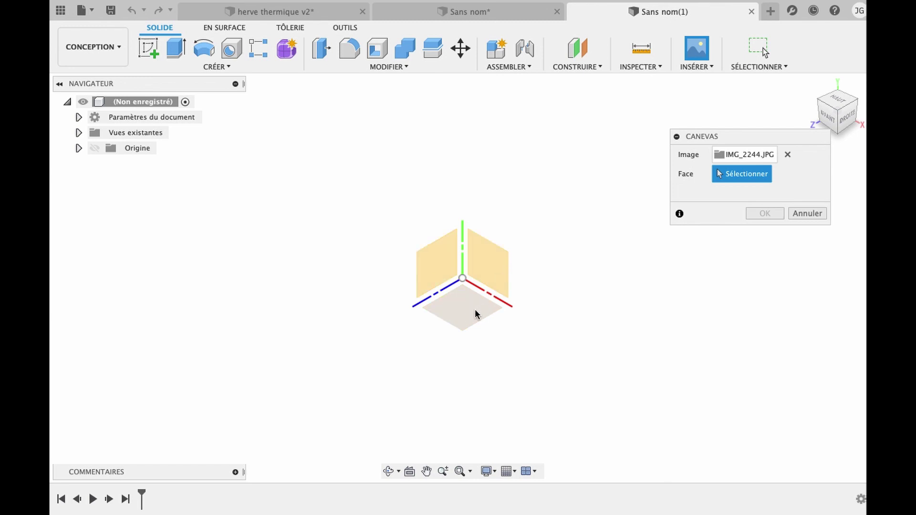
{"action": "left_click", "coordinate": [472, 315]}
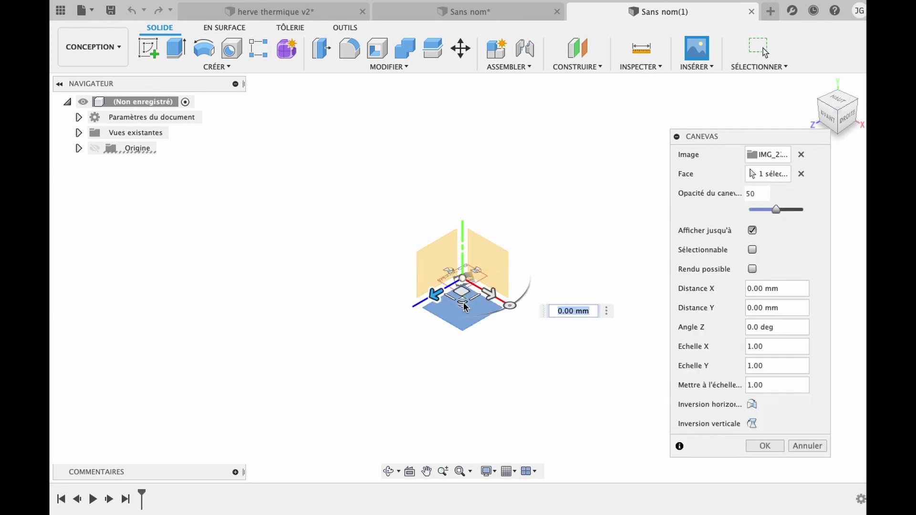
Rotate the logo canvas 90 degrees, scale it uniformly to about 2.258, and accept the placement
{"action": "left_click_drag", "start_coordinate": [465, 307], "coordinate": [461, 439]}
{"action": "left_click_drag", "start_coordinate": [514, 310], "coordinate": [514, 252]}
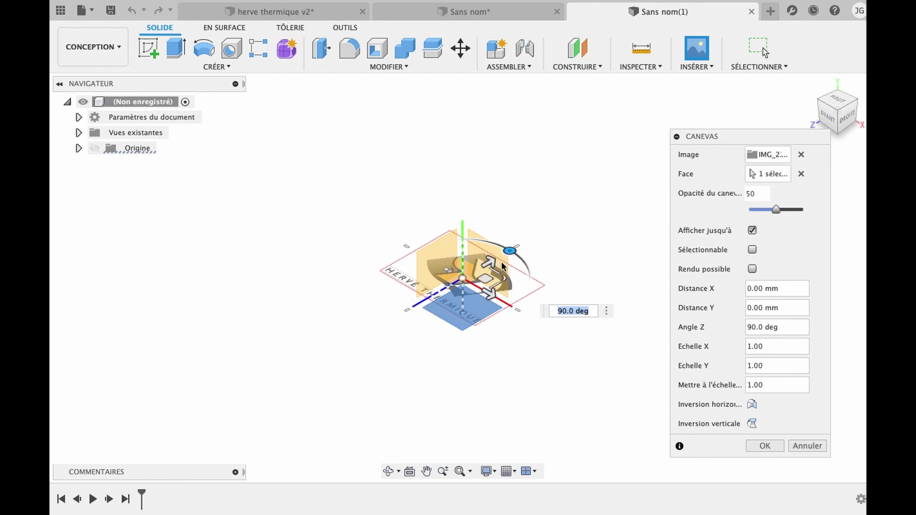
{"action": "left_click", "coordinate": [506, 281]}
{"action": "left_click_drag", "start_coordinate": [506, 281], "coordinate": [558, 277]}
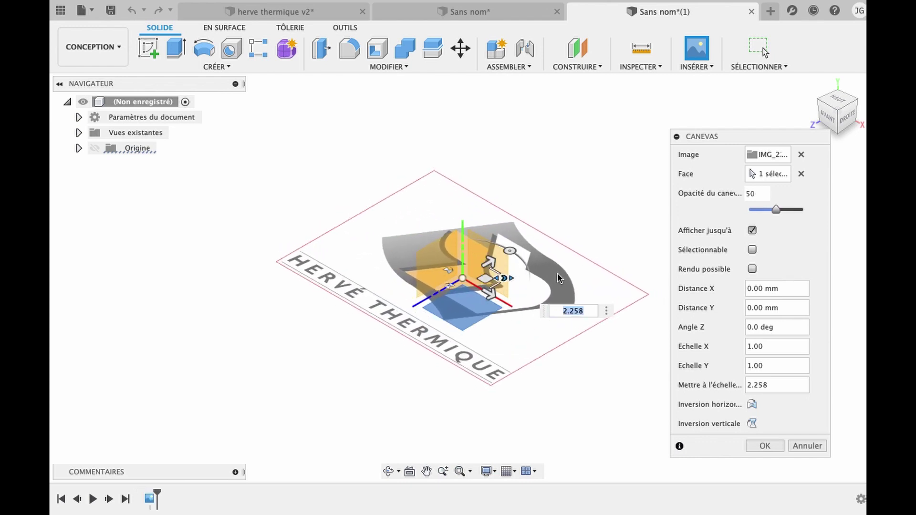
{"action": "key", "text": "Return"}
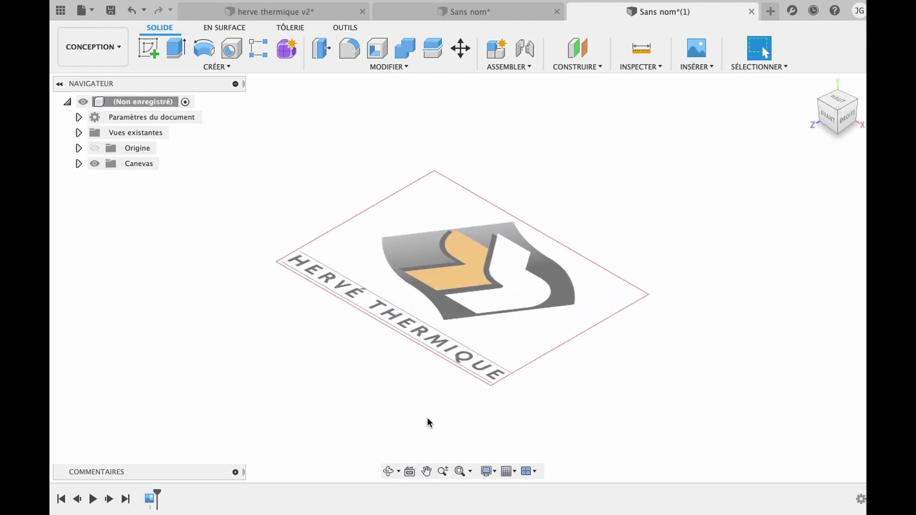
Start a sketch on the horizontal plane and trace the straight left edge of the logo's grey flag with a line
{"action": "left_click", "coordinate": [157, 48]}
{"action": "left_click", "coordinate": [468, 319]}
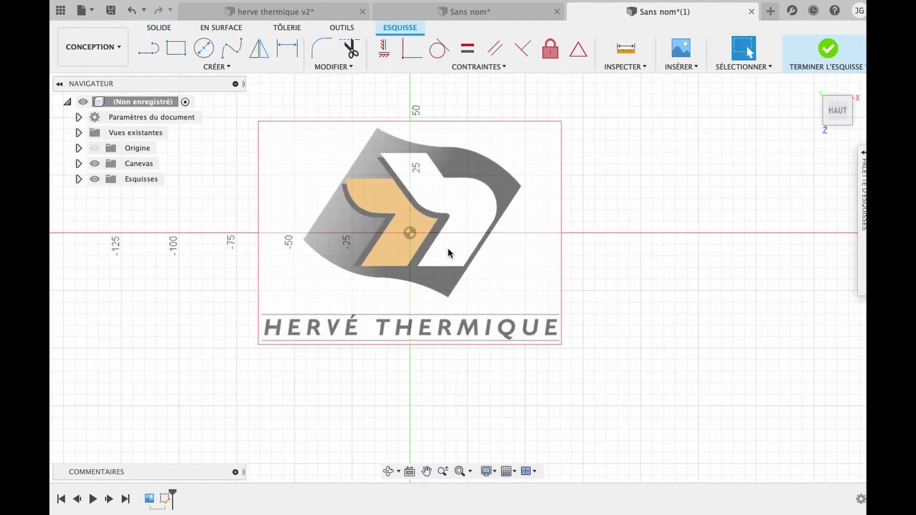
{"action": "scroll", "coordinate": [447, 252], "scroll_direction": "up", "scroll_amount": 5}
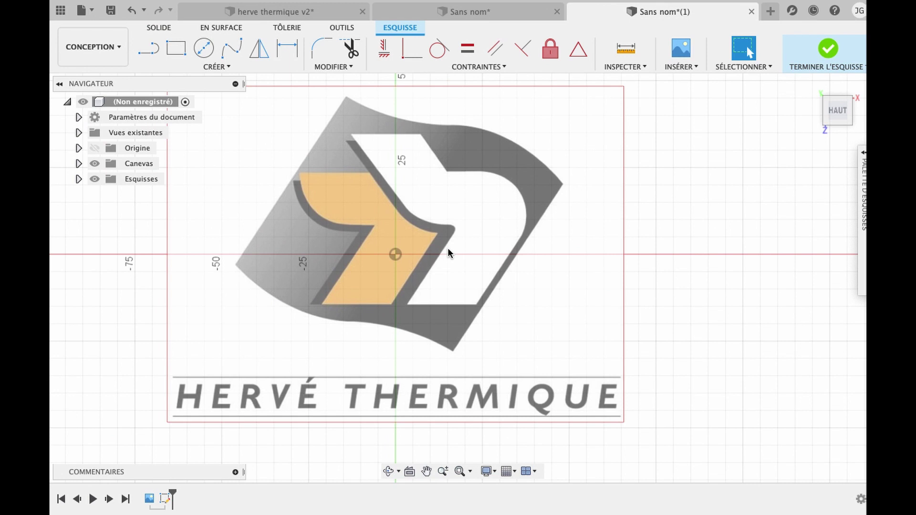
{"action": "scroll", "coordinate": [448, 252], "scroll_direction": "up", "scroll_amount": 3}
{"action": "scroll", "coordinate": [448, 252], "scroll_direction": "down", "scroll_amount": 4}
{"action": "scroll", "coordinate": [448, 252], "scroll_direction": "up", "scroll_amount": 2}
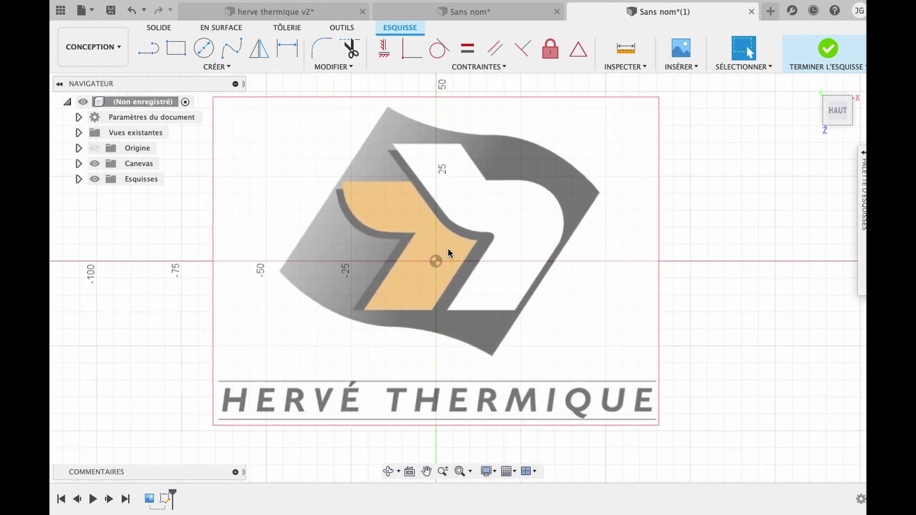
{"action": "scroll", "coordinate": [448, 247], "scroll_direction": "up", "scroll_amount": 1}
{"action": "left_click", "coordinate": [152, 51]}
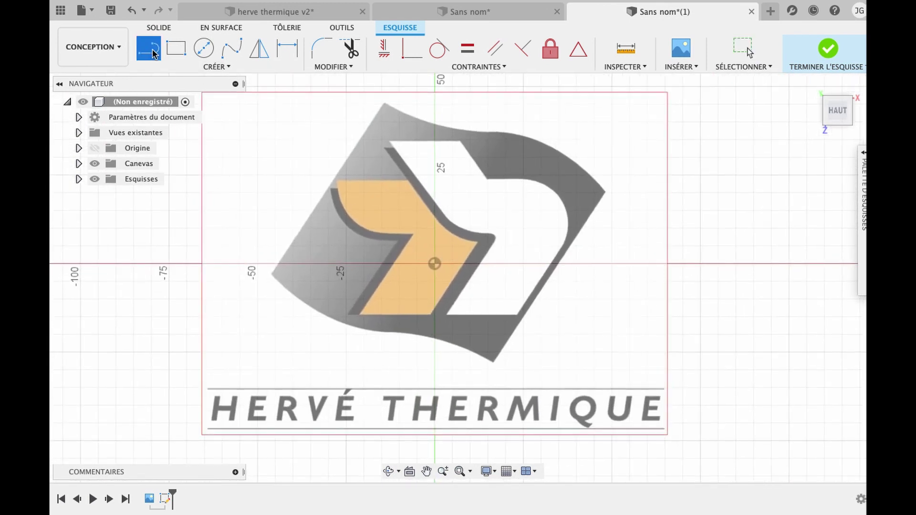
{"action": "left_click", "coordinate": [272, 275]}
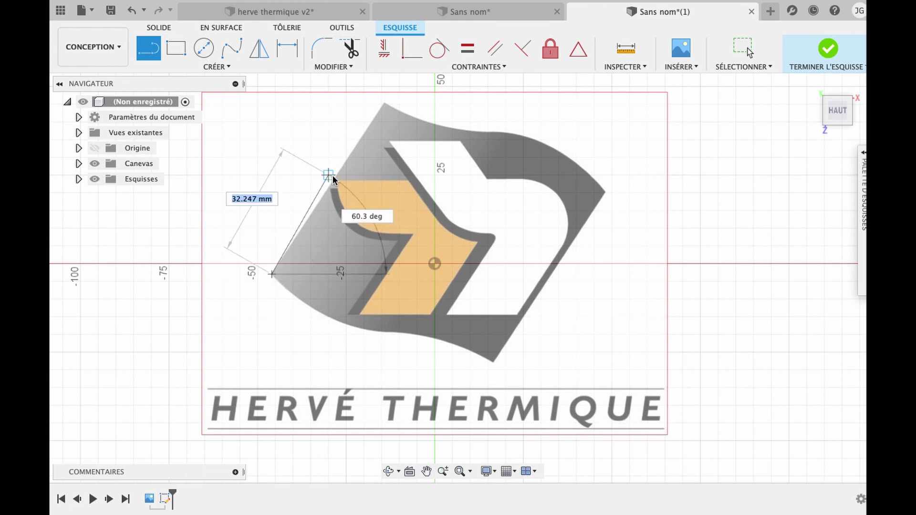
{"action": "left_click", "coordinate": [382, 104]}
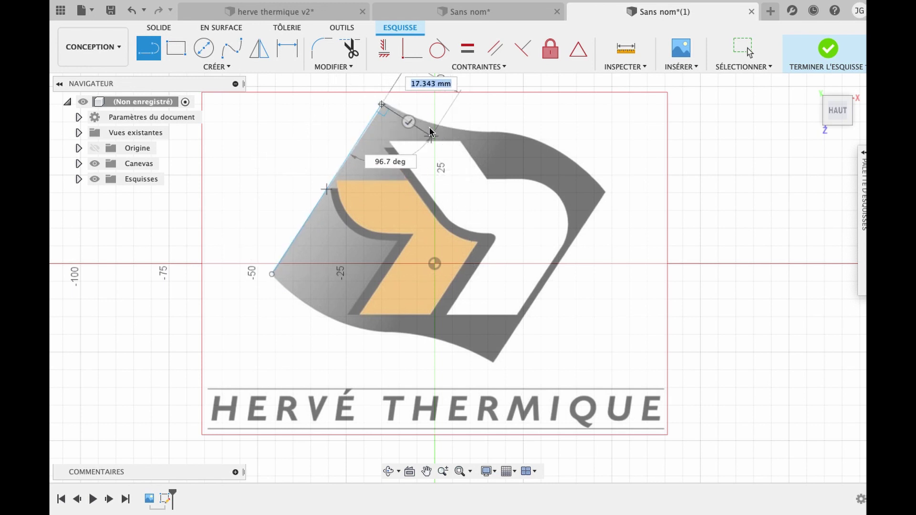
{"action": "key", "text": "Escape"}
Trace the flag's straight right edge with a line about 58 mm long and move its upper endpoint onto the logo corner
{"action": "key", "text": "l"}
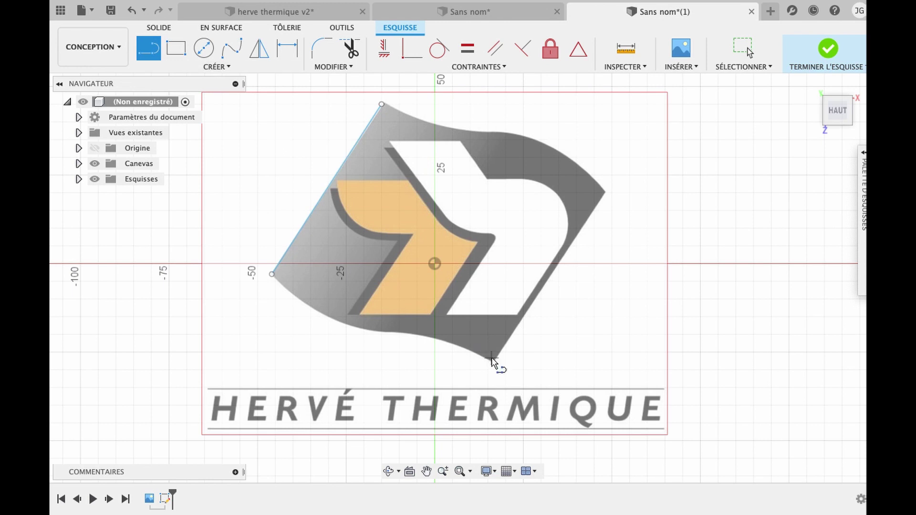
{"action": "left_click", "coordinate": [493, 361]}
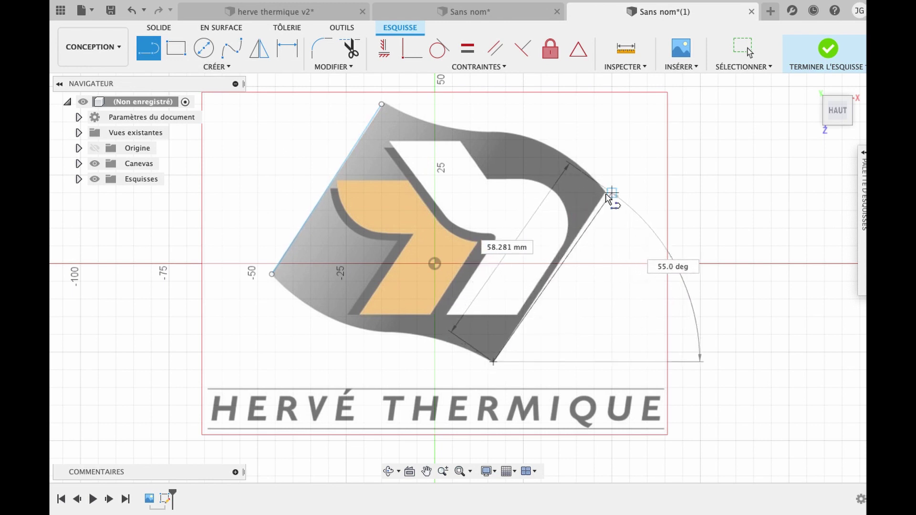
{"action": "left_click", "coordinate": [607, 193]}
{"action": "key", "text": "Escape"}
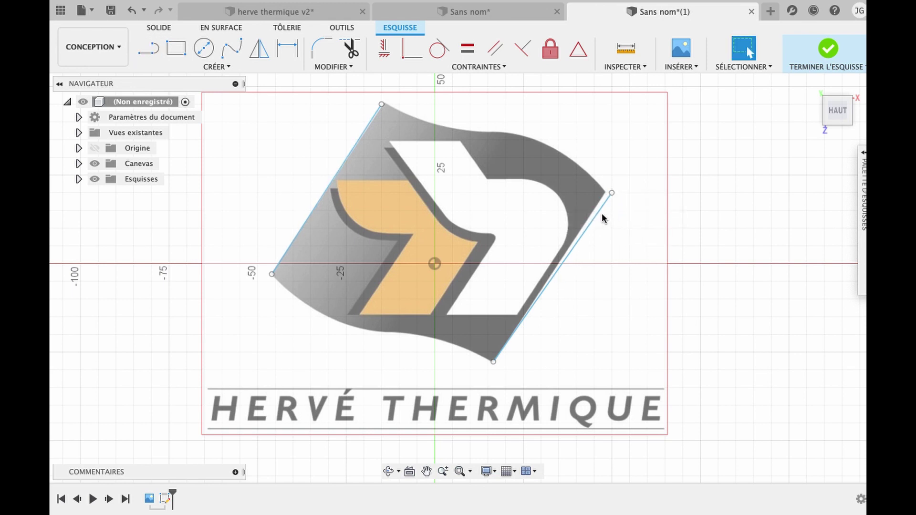
{"action": "left_click_drag", "start_coordinate": [612, 193], "coordinate": [605, 192]}
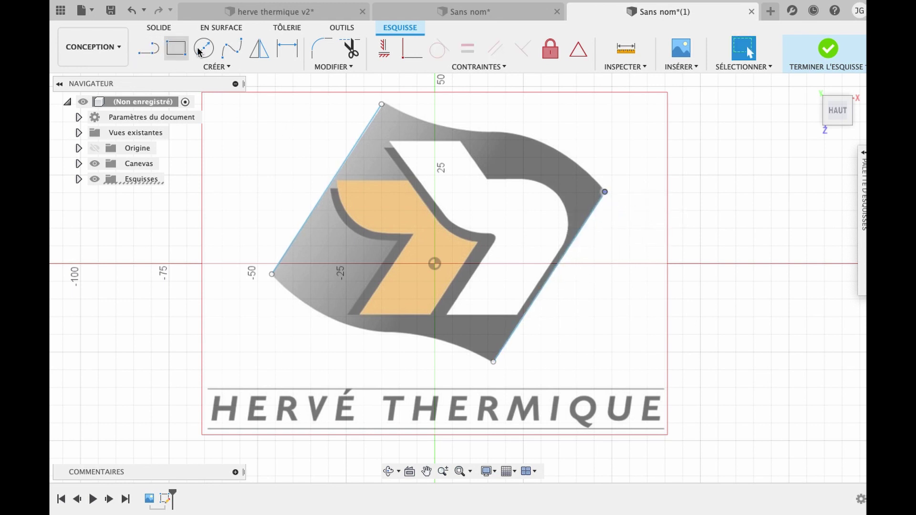
Trace the flag's wavy upper edge with two connected three-point arcs joining the upper ends of both side lines
{"action": "left_click", "coordinate": [209, 56]}
{"action": "left_click", "coordinate": [215, 66]}
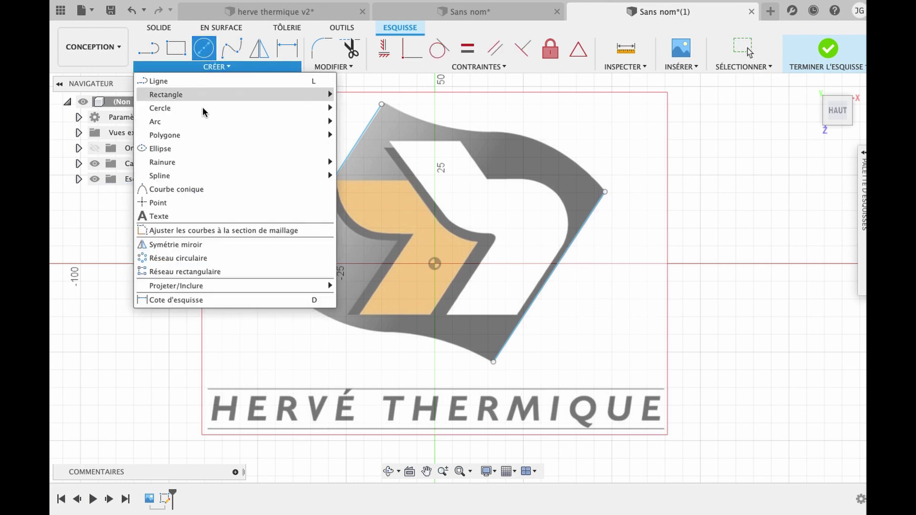
{"action": "mouse_move", "coordinate": [191, 123]}
{"action": "left_click", "coordinate": [366, 135]}
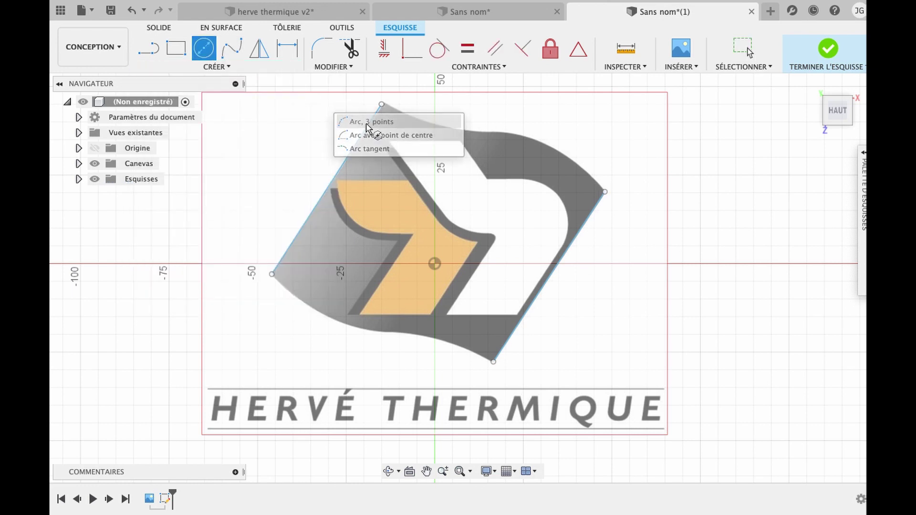
{"action": "left_click", "coordinate": [381, 104]}
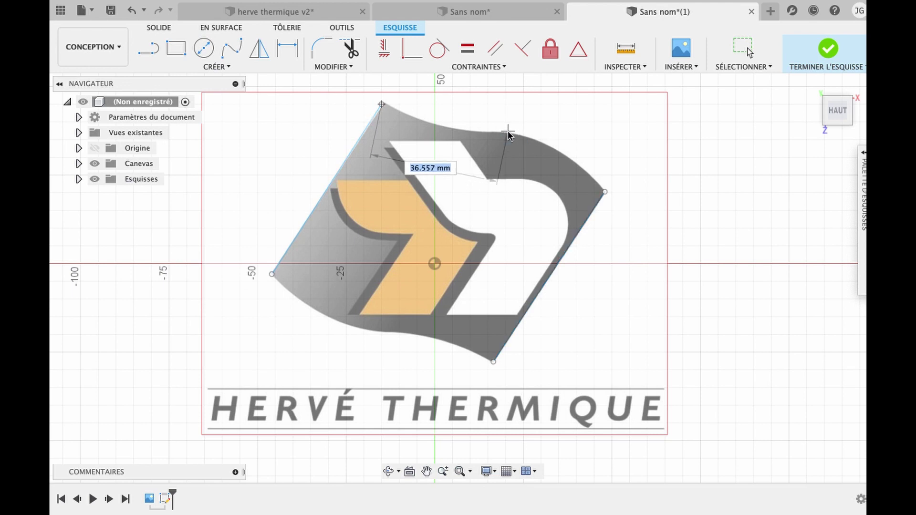
{"action": "left_click", "coordinate": [508, 133]}
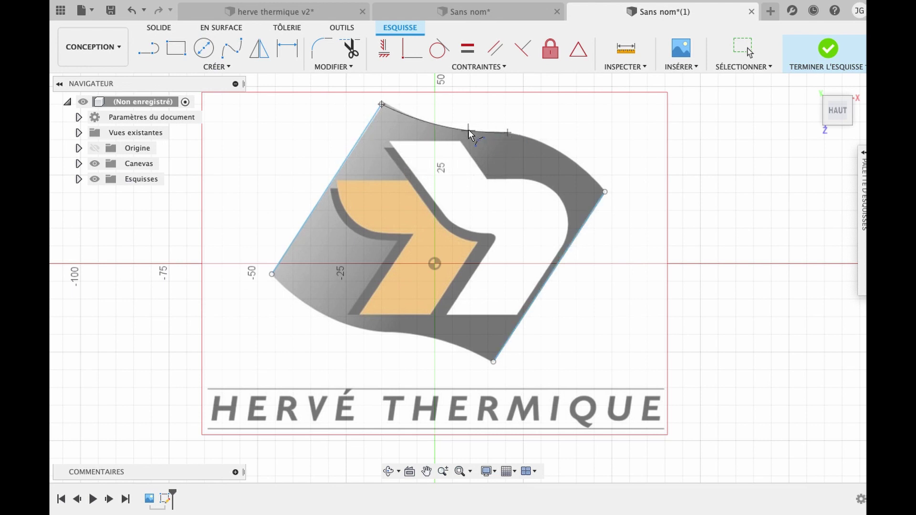
{"action": "left_click", "coordinate": [511, 133]}
{"action": "left_click", "coordinate": [508, 133]}
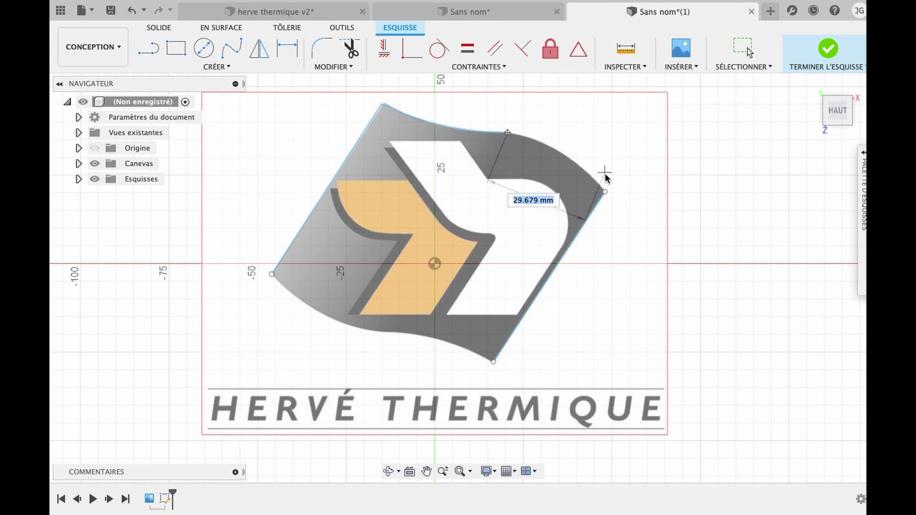
{"action": "left_click", "coordinate": [605, 192]}
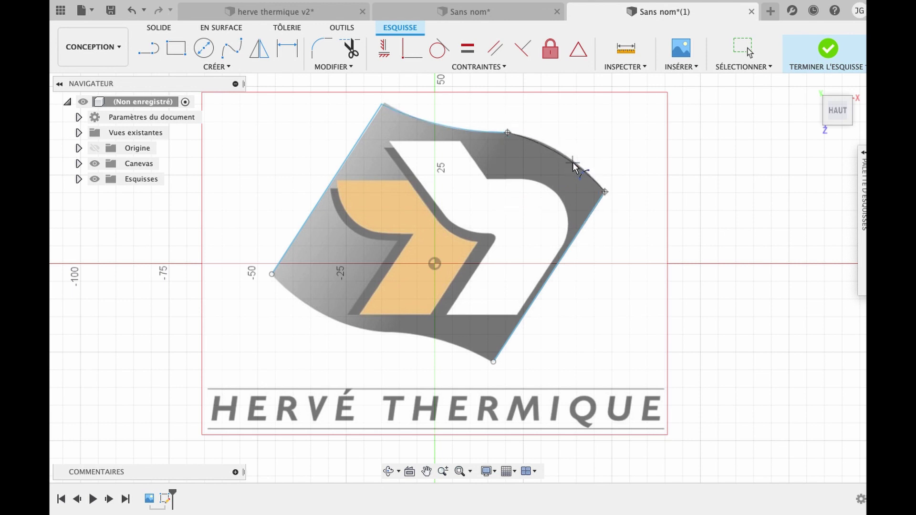
{"action": "left_click", "coordinate": [572, 162]}
Close the flag outline along its wavy lower edge with two connected three-point arcs and check the enclosed profile
{"action": "left_click", "coordinate": [494, 362]}
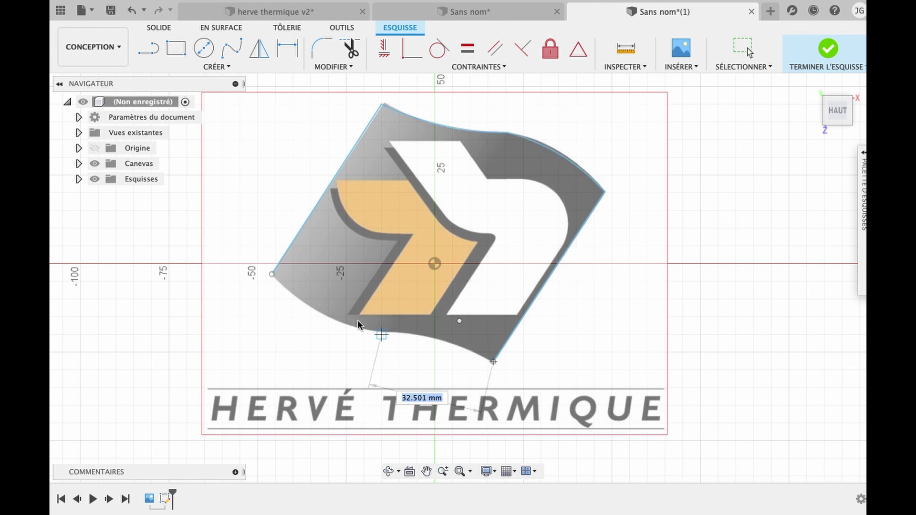
{"action": "left_click", "coordinate": [358, 329]}
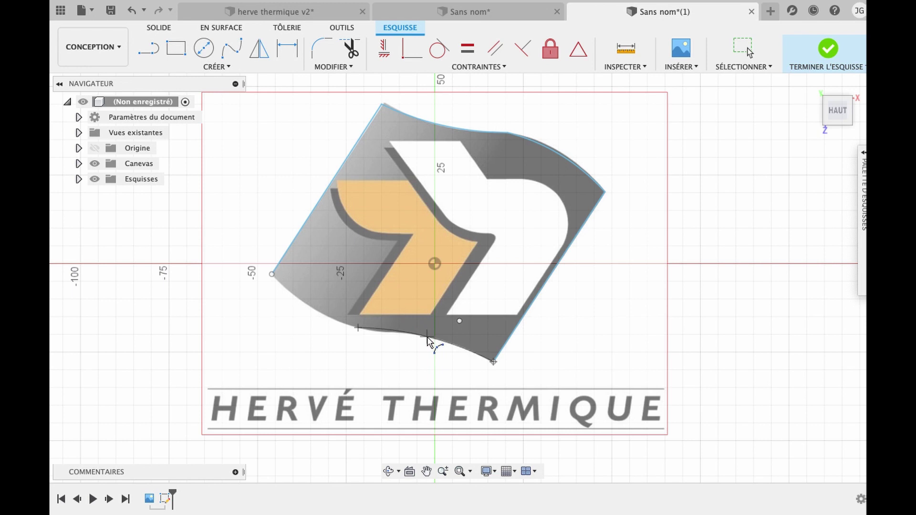
{"action": "left_click", "coordinate": [429, 344]}
{"action": "left_click", "coordinate": [358, 329]}
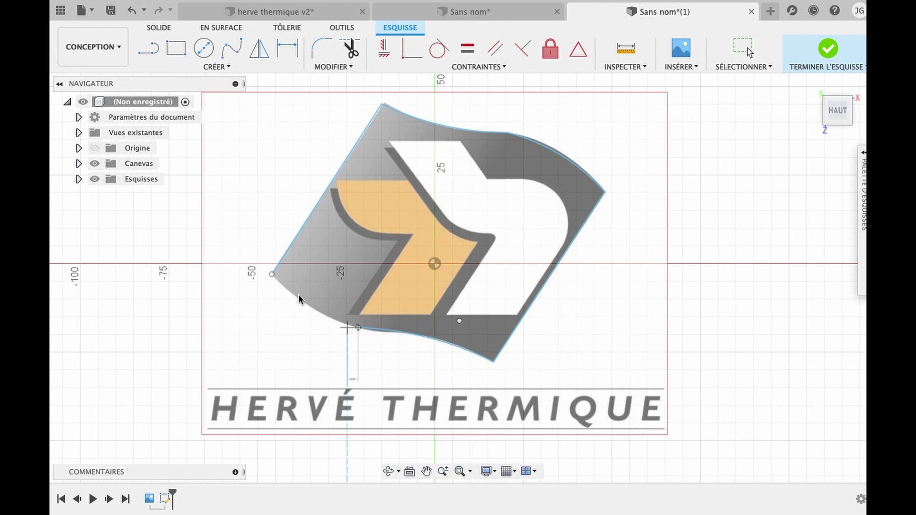
{"action": "left_click", "coordinate": [273, 275]}
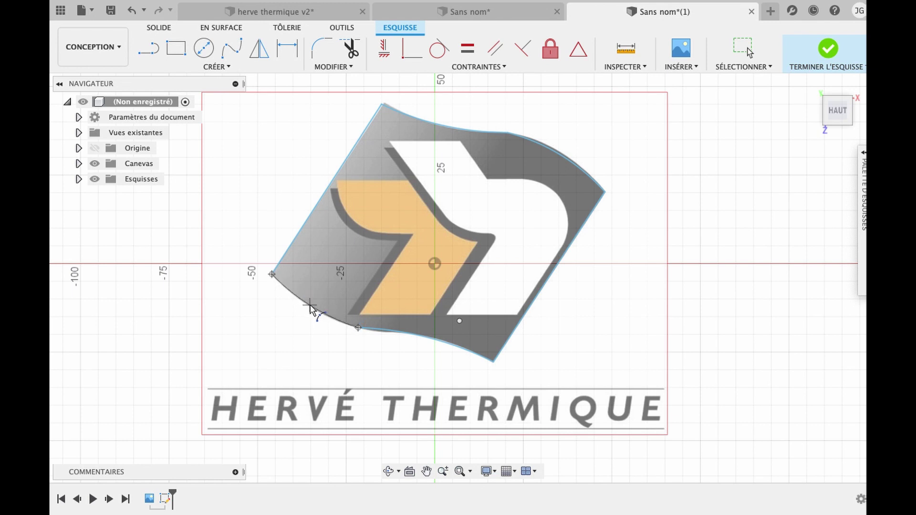
{"action": "left_click", "coordinate": [310, 310]}
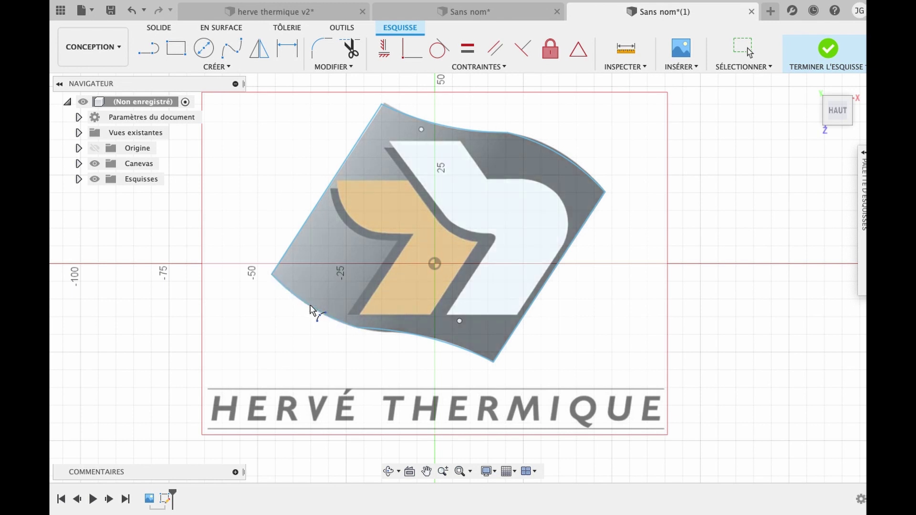
{"action": "key", "text": "Escape"}
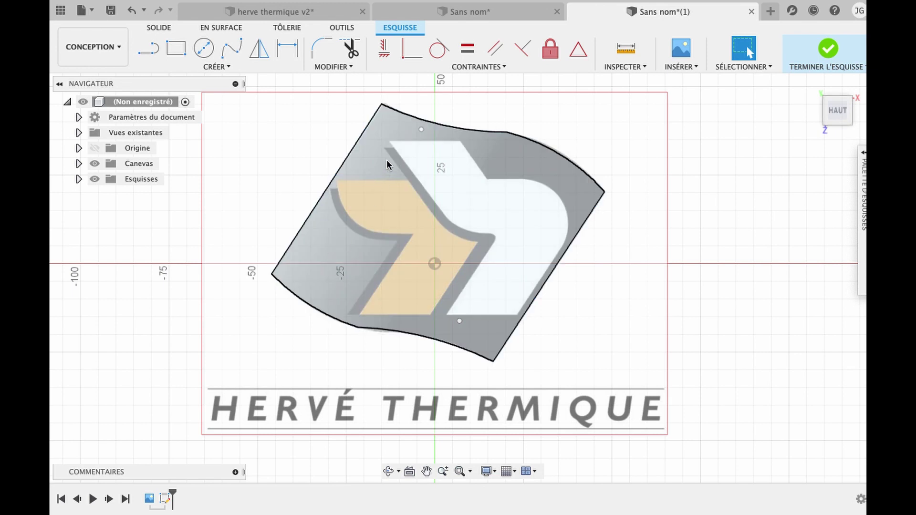
{"action": "left_click", "coordinate": [461, 215]}
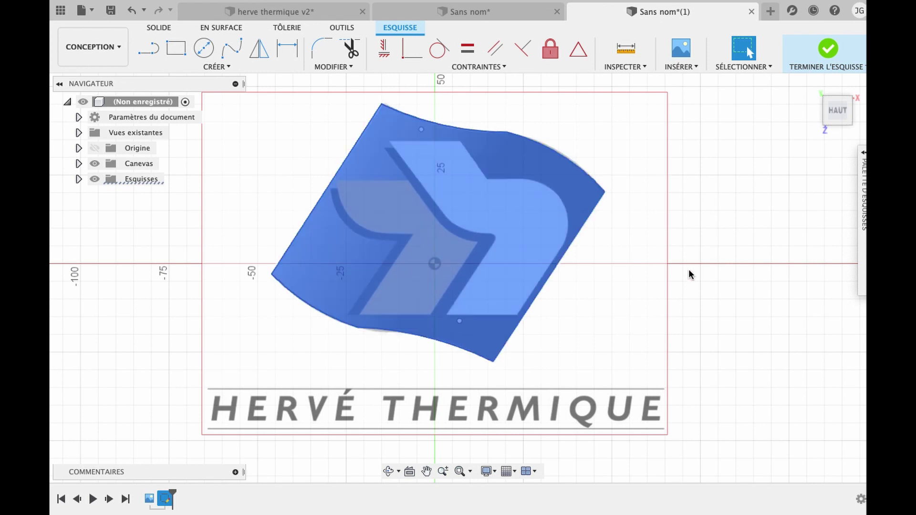
{"action": "left_click", "coordinate": [671, 298]}
Trace the white shape's upper edge with three connected lines: horizontal top, slanted segment, and a horizontal segment about 10 mm long
{"action": "key", "text": "l"}
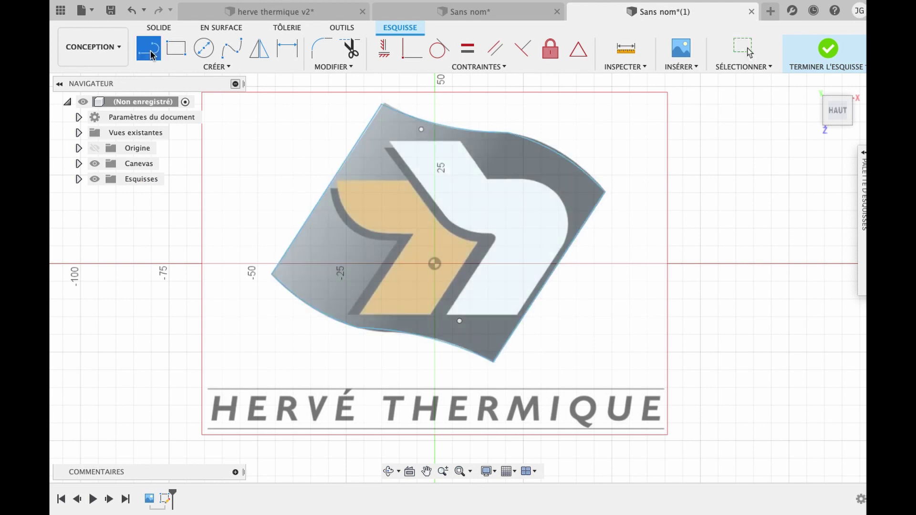
{"action": "scroll", "coordinate": [392, 142], "scroll_direction": "up", "scroll_amount": 3}
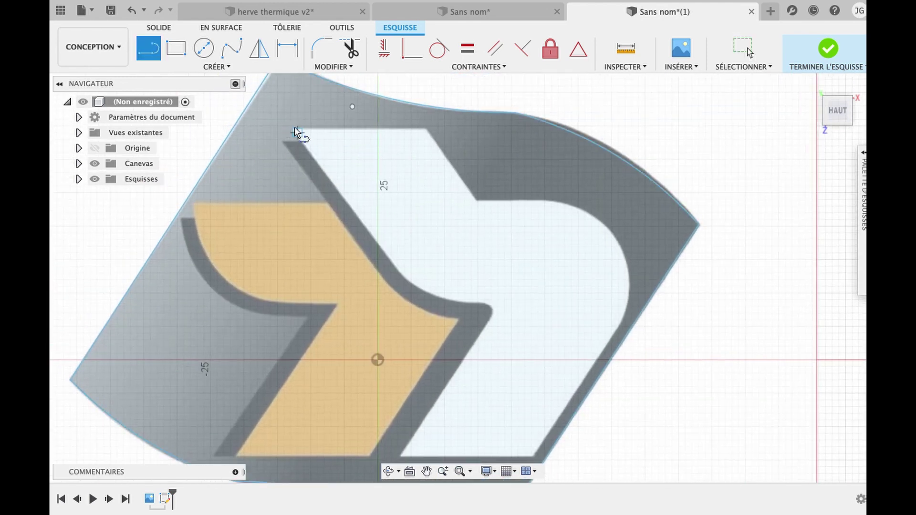
{"action": "scroll", "coordinate": [297, 132], "scroll_direction": "up", "scroll_amount": 5}
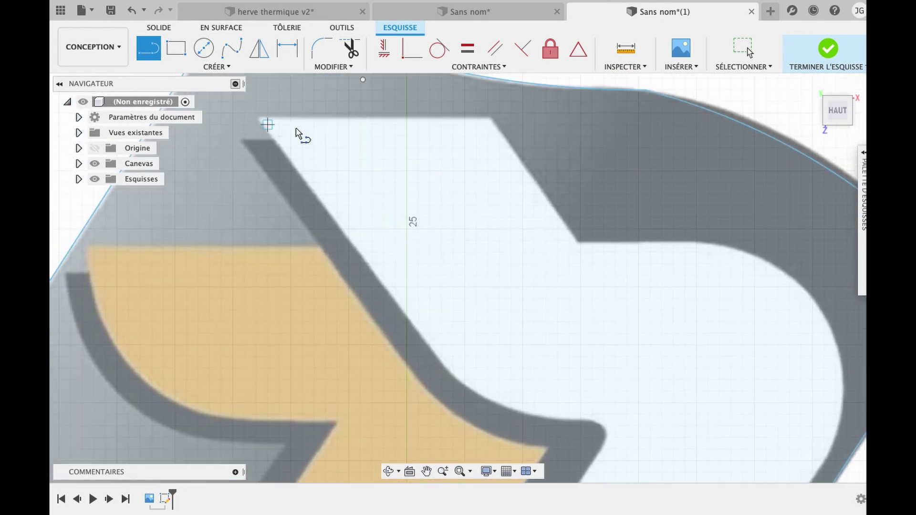
{"action": "left_click", "coordinate": [260, 117]}
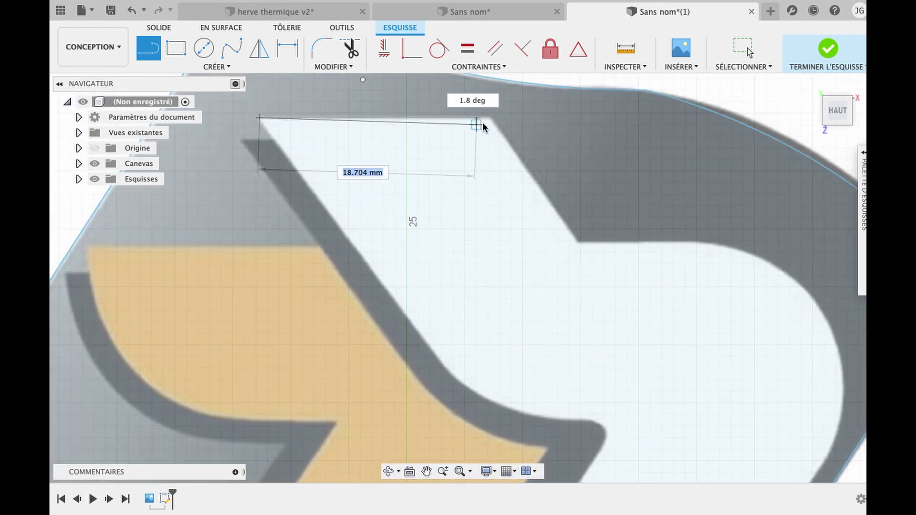
{"action": "left_click", "coordinate": [489, 118]}
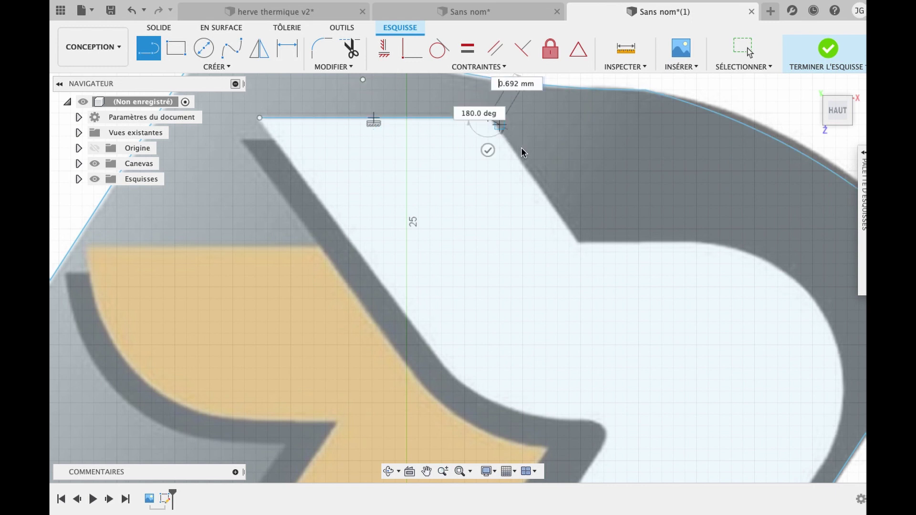
{"action": "left_click", "coordinate": [581, 245]}
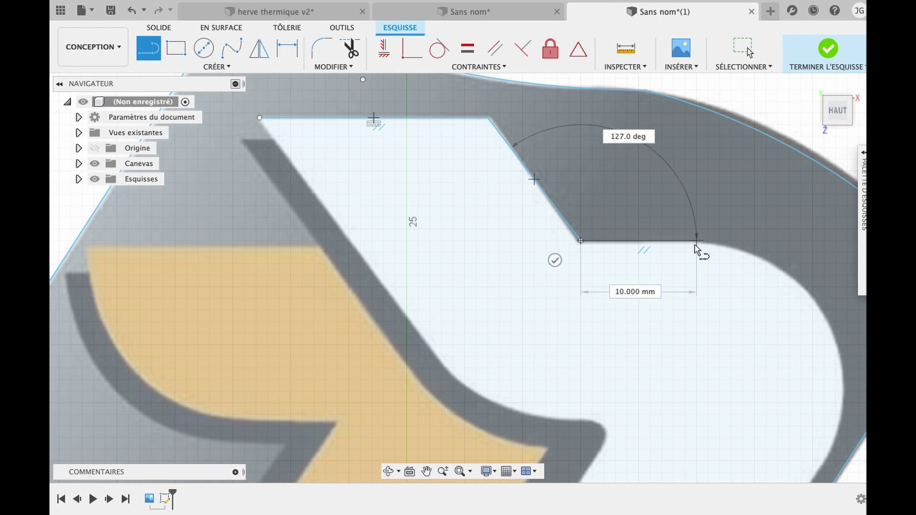
{"action": "left_click", "coordinate": [696, 242]}
{"action": "key", "text": "Escape"}
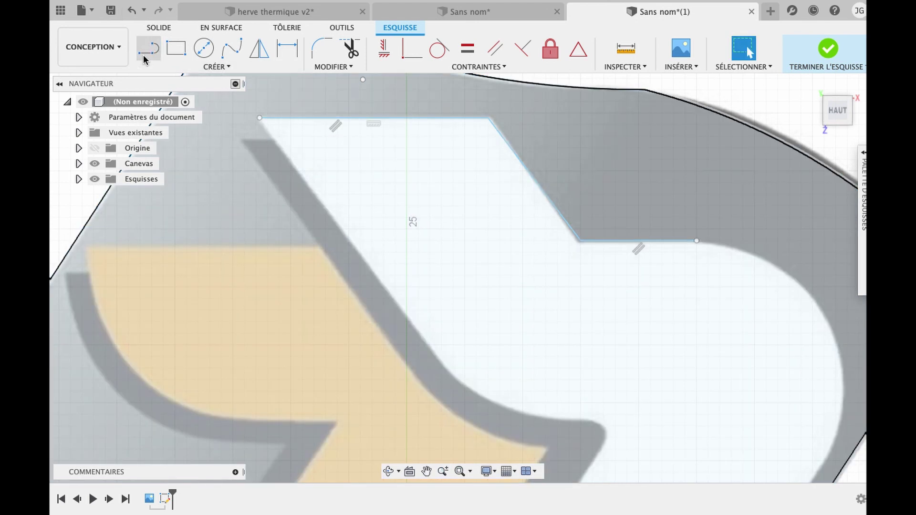
Trace the white shape's long slanted left edge with a line about 27 mm long from its upper-left corner to the curve start
{"action": "left_click", "coordinate": [146, 57]}
{"action": "left_click", "coordinate": [260, 118]}
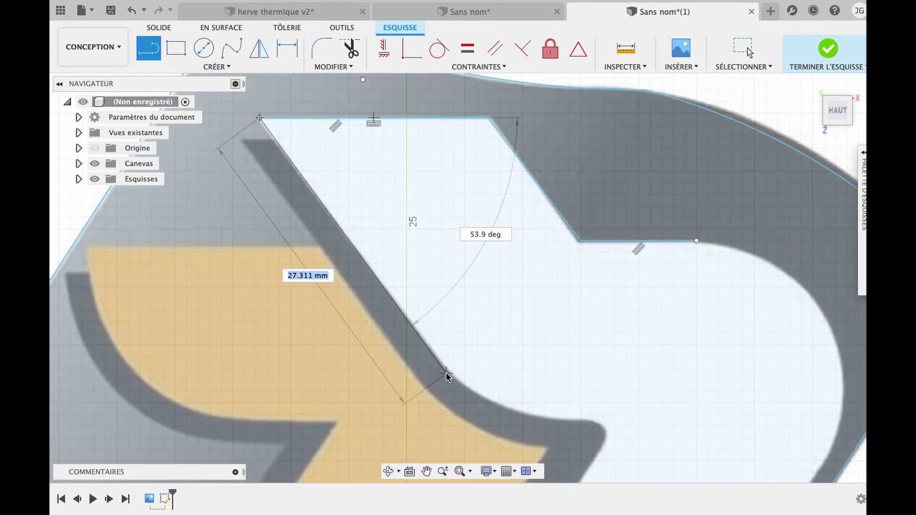
{"action": "left_click", "coordinate": [442, 368]}
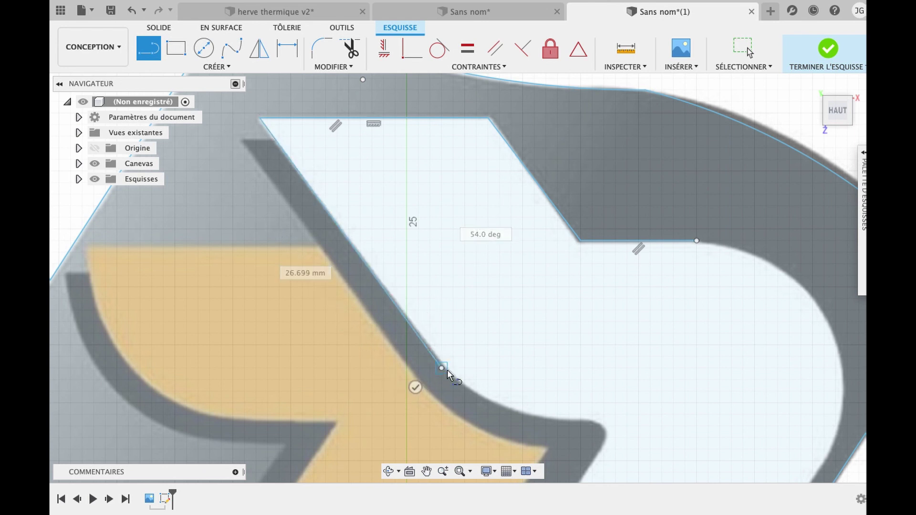
{"action": "key", "text": "Escape"}
Trace the white shape's large rounded right side with a three-point arc from the short horizontal line's end to the slanted edge
{"action": "scroll", "coordinate": [522, 397], "scroll_direction": "down", "scroll_amount": 5}
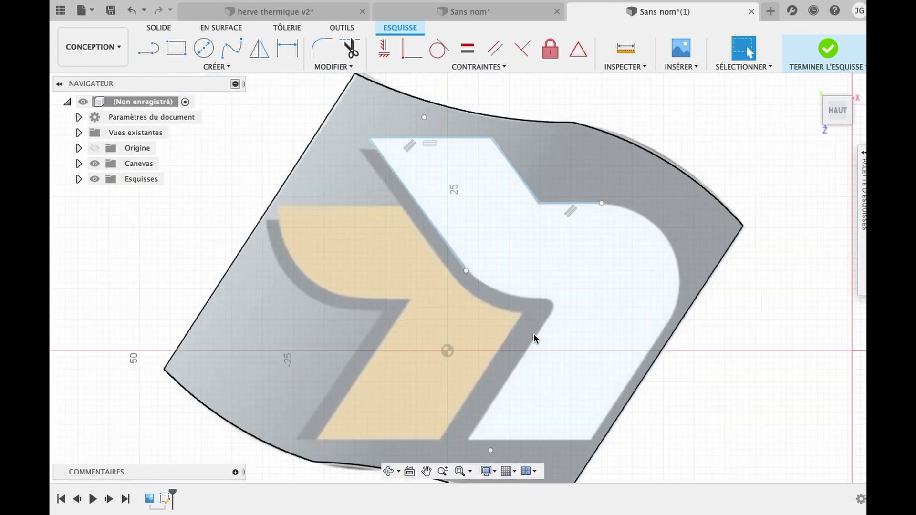
{"action": "left_click", "coordinate": [179, 66]}
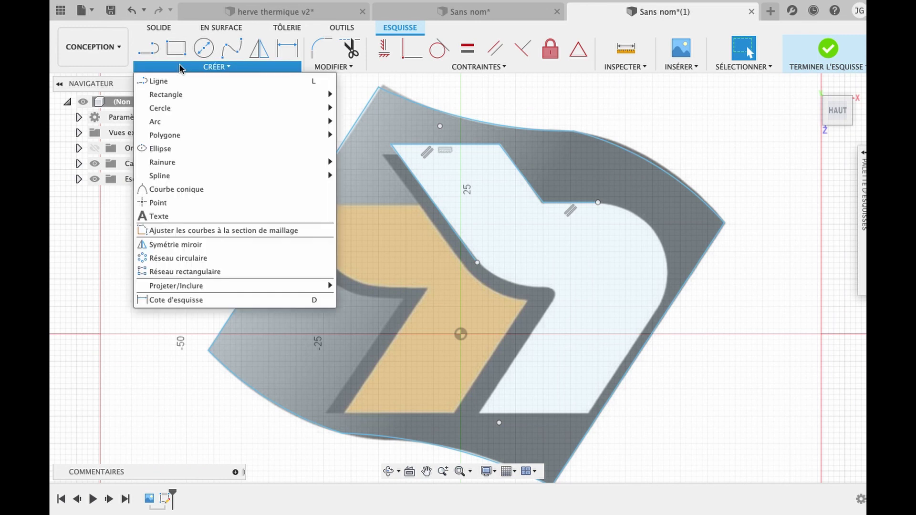
{"action": "mouse_move", "coordinate": [190, 135]}
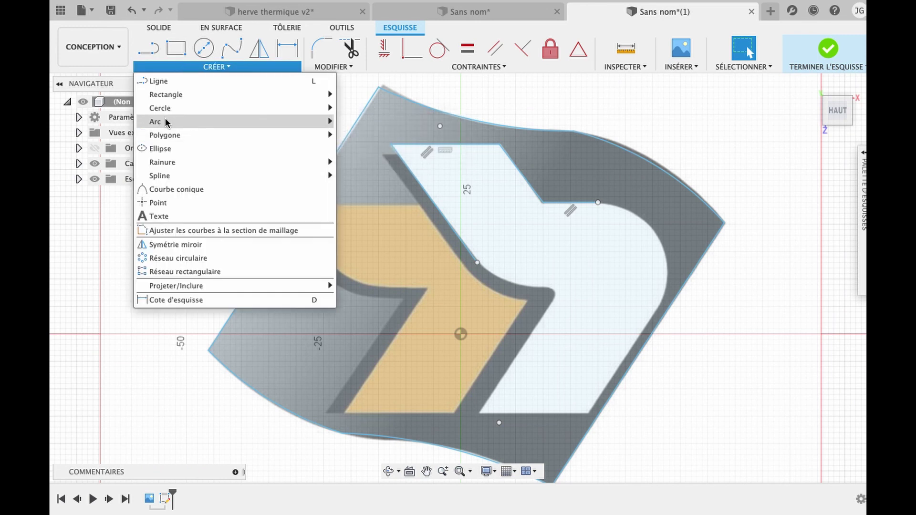
{"action": "mouse_move", "coordinate": [167, 123]}
{"action": "left_click", "coordinate": [370, 122]}
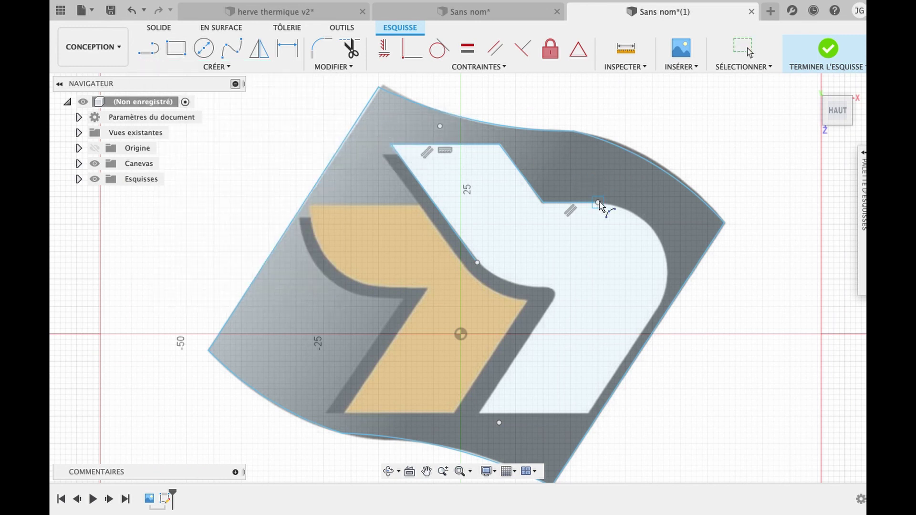
{"action": "left_click", "coordinate": [599, 203]}
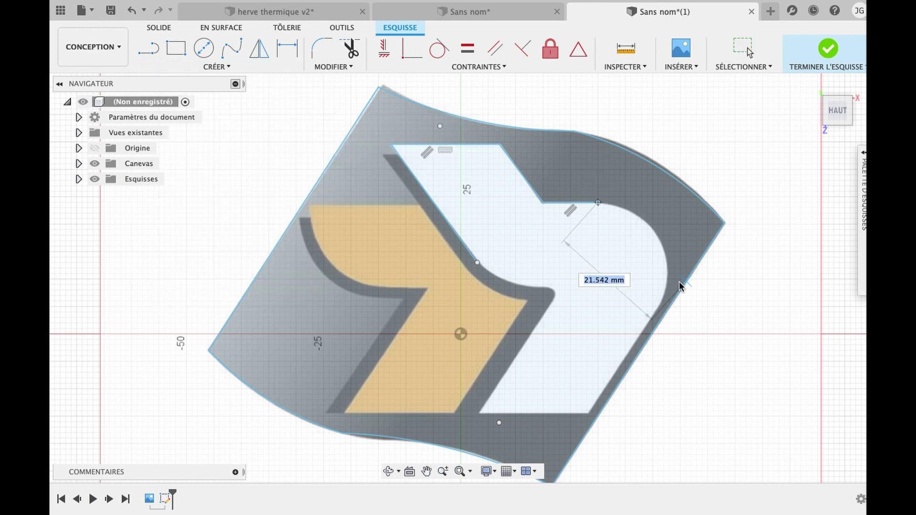
{"action": "left_click", "coordinate": [658, 307]}
{"action": "left_click", "coordinate": [667, 263]}
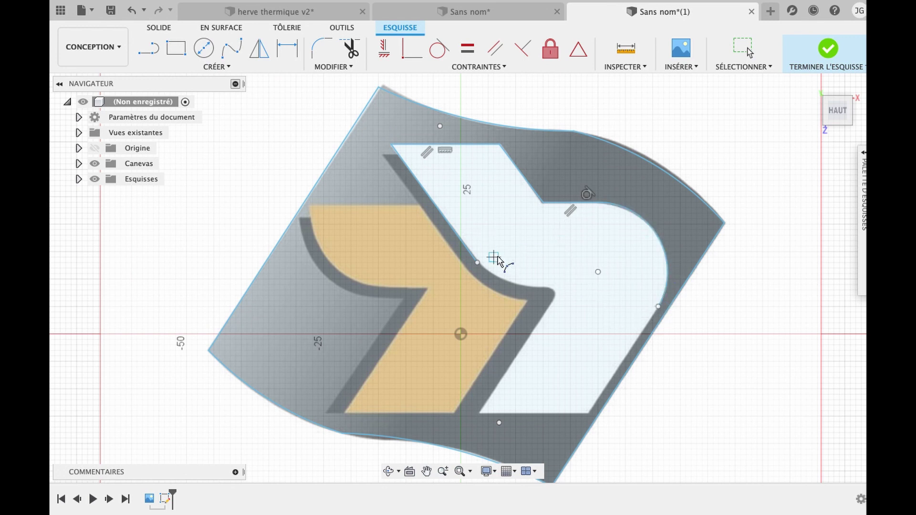
{"action": "key", "text": "Escape"}
Trace the white shape's concave inner curve with a three-point arc from the long slanted line's lower end to the rounded tip
{"action": "left_click", "coordinate": [197, 69]}
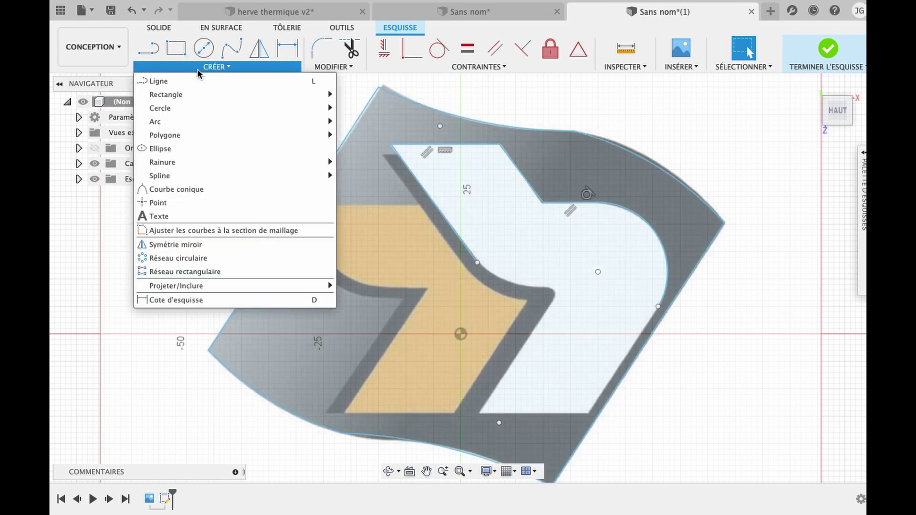
{"action": "mouse_move", "coordinate": [179, 132]}
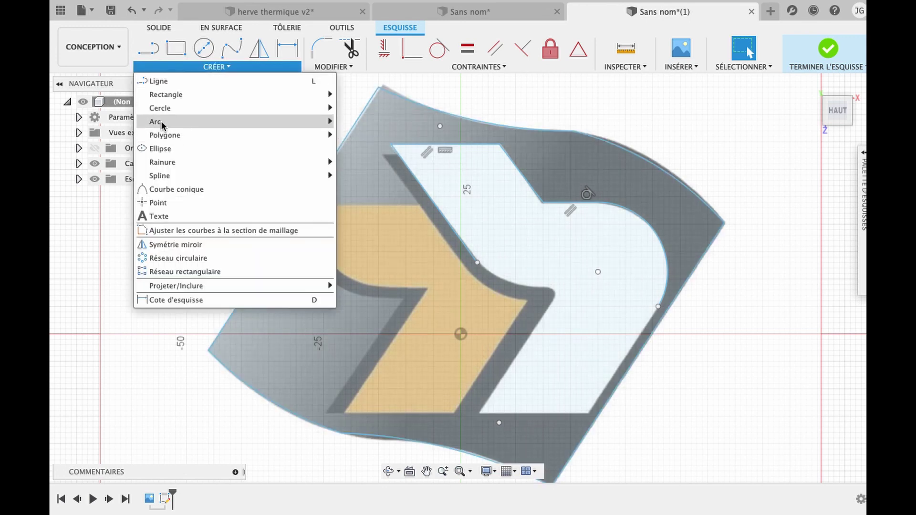
{"action": "mouse_move", "coordinate": [275, 121]}
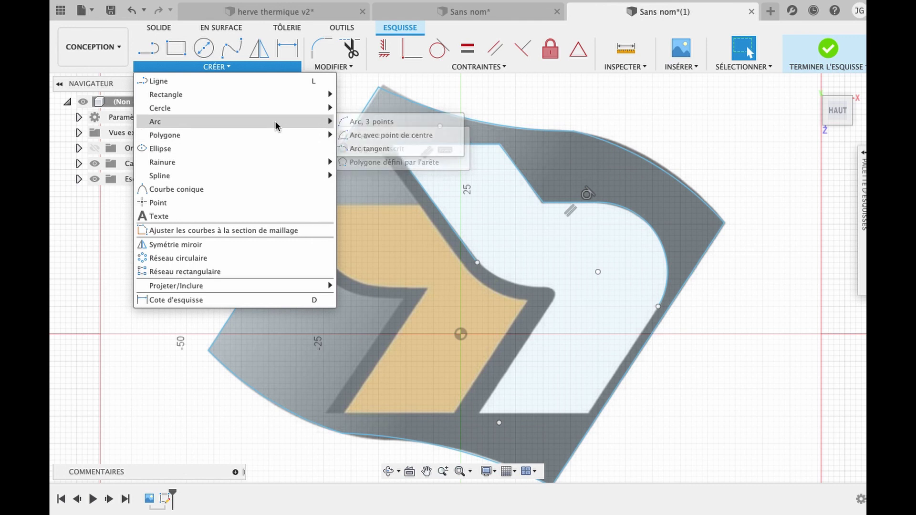
{"action": "left_click", "coordinate": [363, 123]}
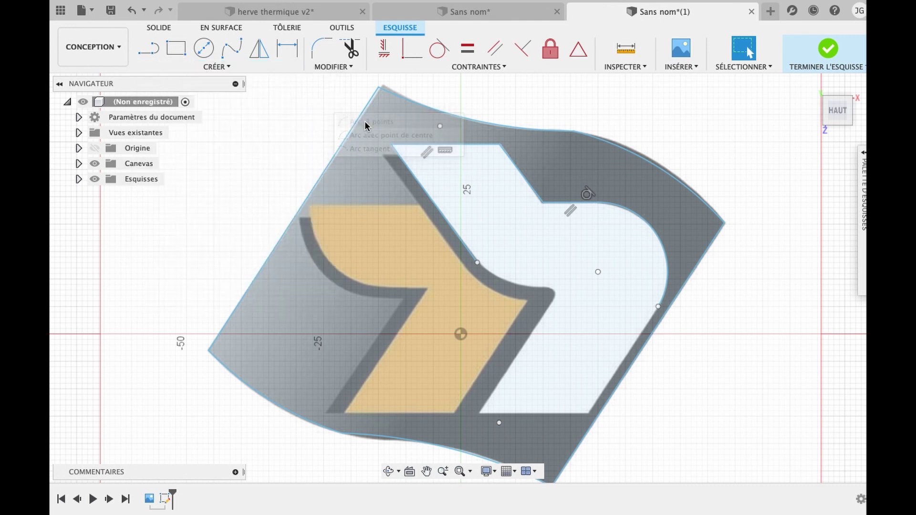
{"action": "left_click", "coordinate": [477, 262]}
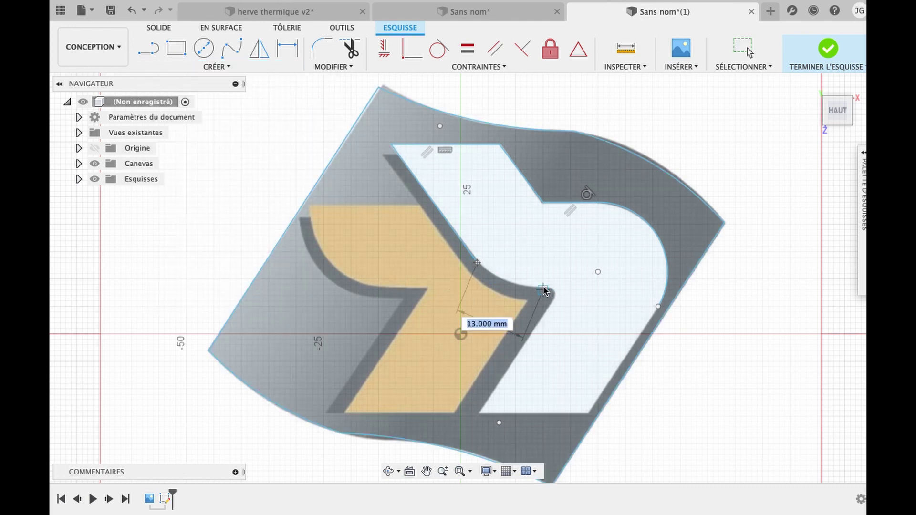
{"action": "scroll", "coordinate": [545, 289], "scroll_direction": "up", "scroll_amount": 1}
{"action": "scroll", "coordinate": [545, 287], "scroll_direction": "up", "scroll_amount": 4}
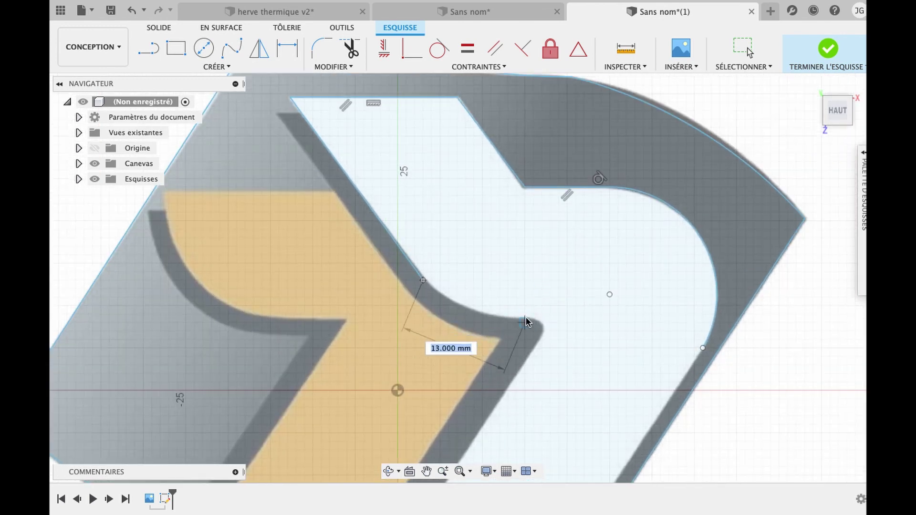
{"action": "scroll", "coordinate": [525, 318], "scroll_direction": "up", "scroll_amount": 2}
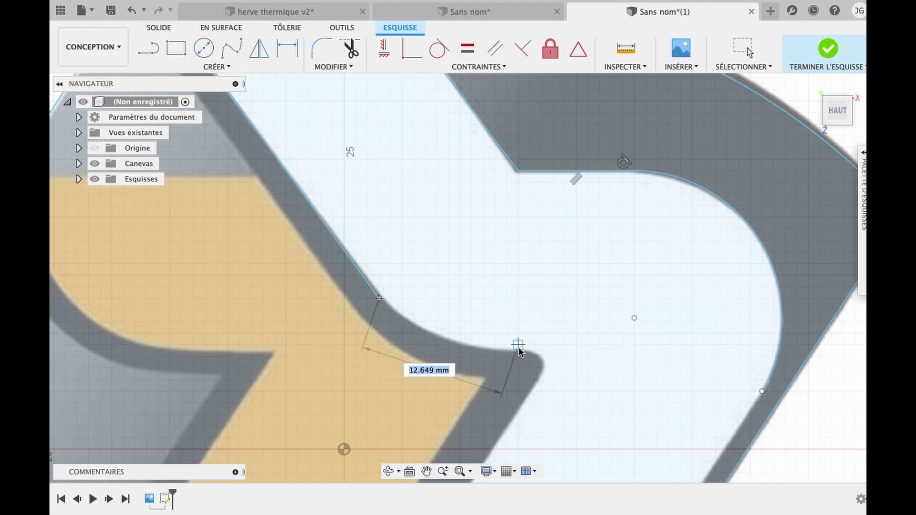
{"action": "scroll", "coordinate": [519, 351], "scroll_direction": "up", "scroll_amount": 2}
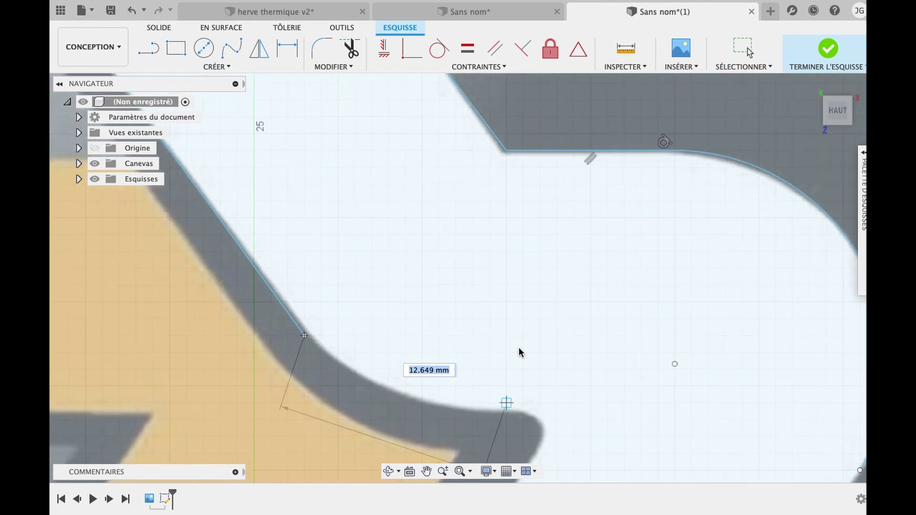
{"action": "left_click", "coordinate": [507, 412]}
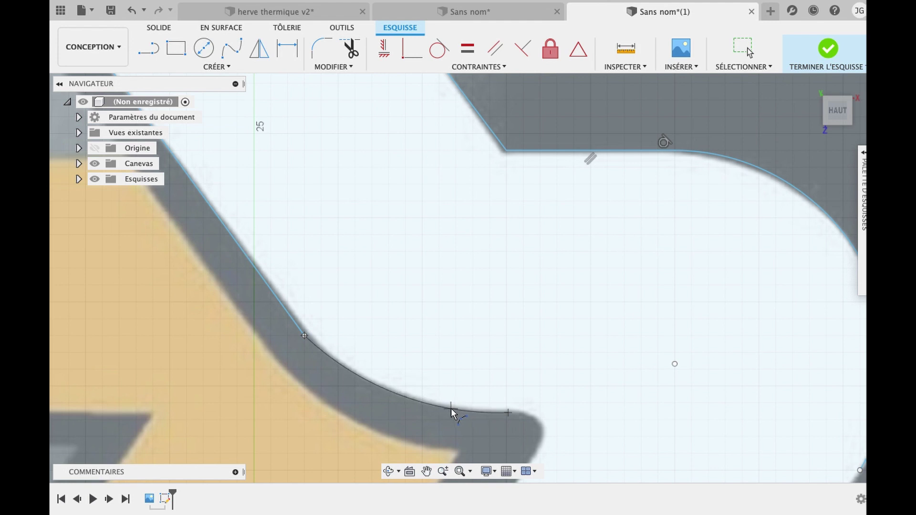
{"action": "left_click", "coordinate": [451, 408]}
{"action": "scroll", "coordinate": [557, 425], "scroll_direction": "down", "scroll_amount": 5}
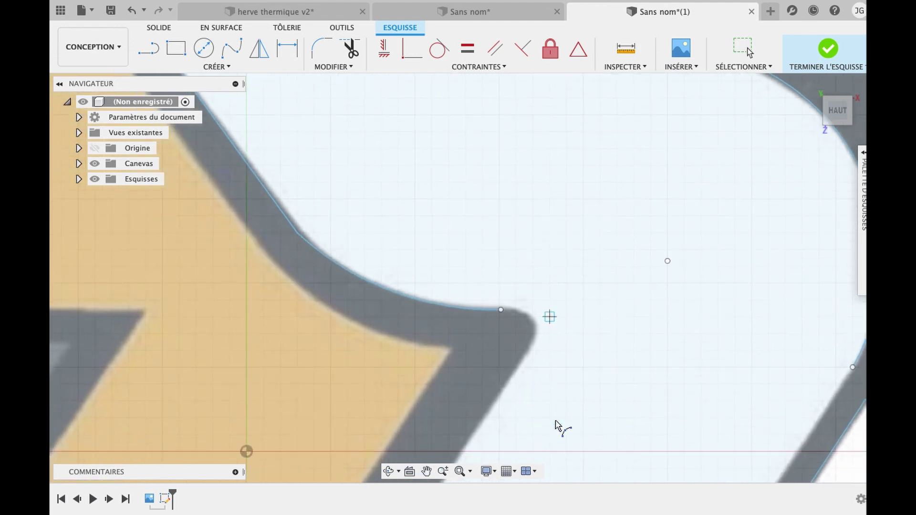
{"action": "left_click", "coordinate": [500, 310]}
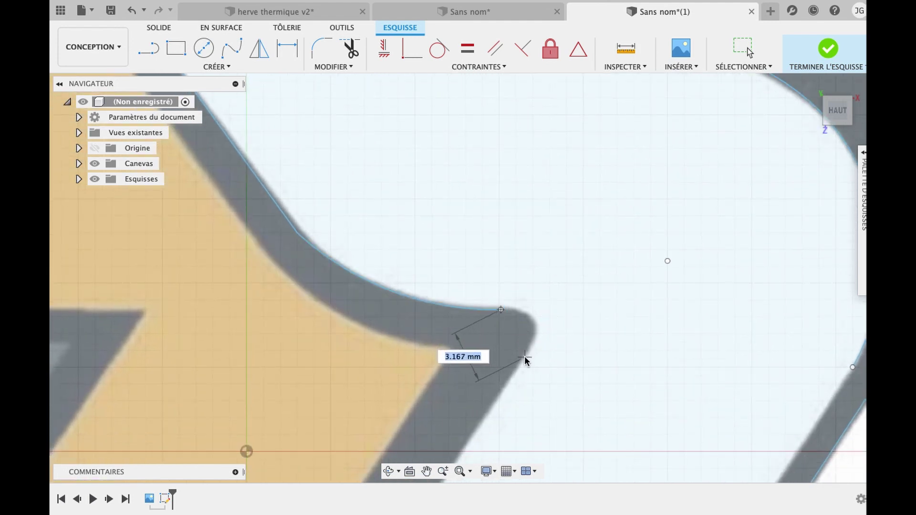
{"action": "left_click", "coordinate": [525, 356]}
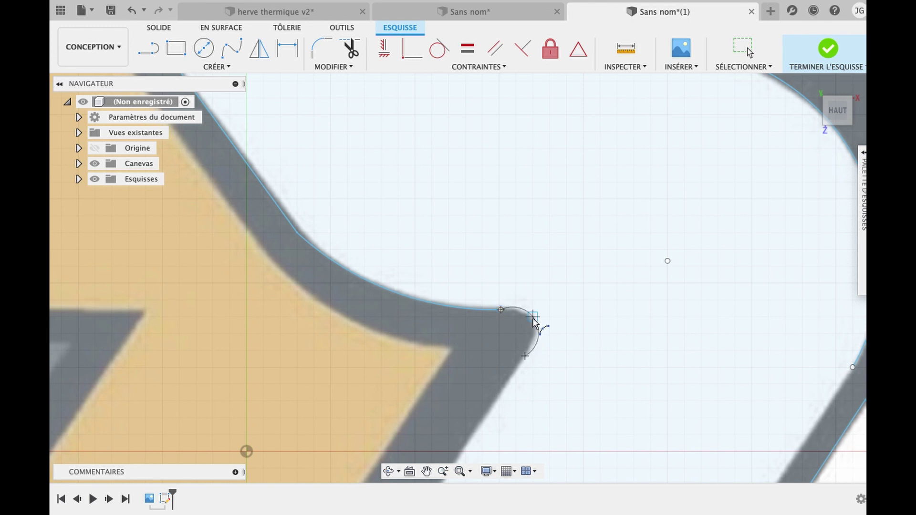
{"action": "key", "text": "Escape"}
Trace the small rounded tip at the end of the concave curve with short connected three-point arcs
{"action": "left_click", "coordinate": [206, 68]}
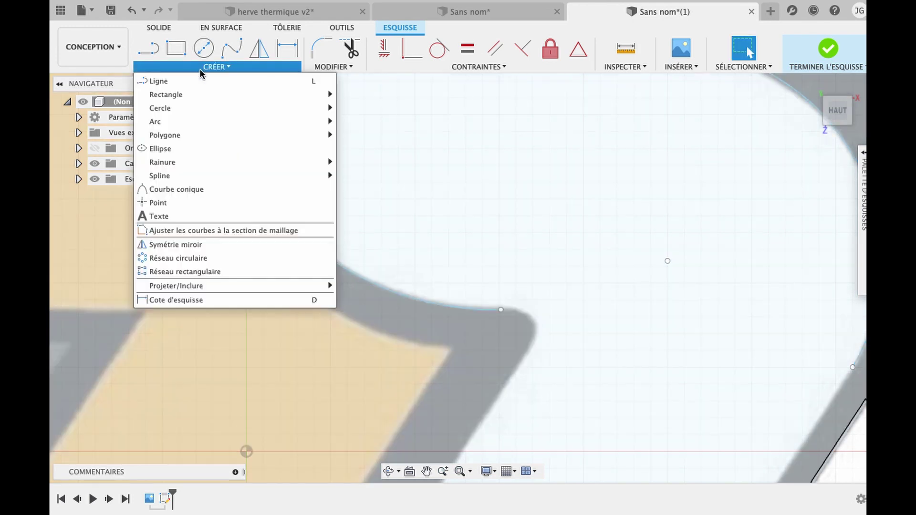
{"action": "mouse_move", "coordinate": [195, 123]}
{"action": "left_click", "coordinate": [384, 121]}
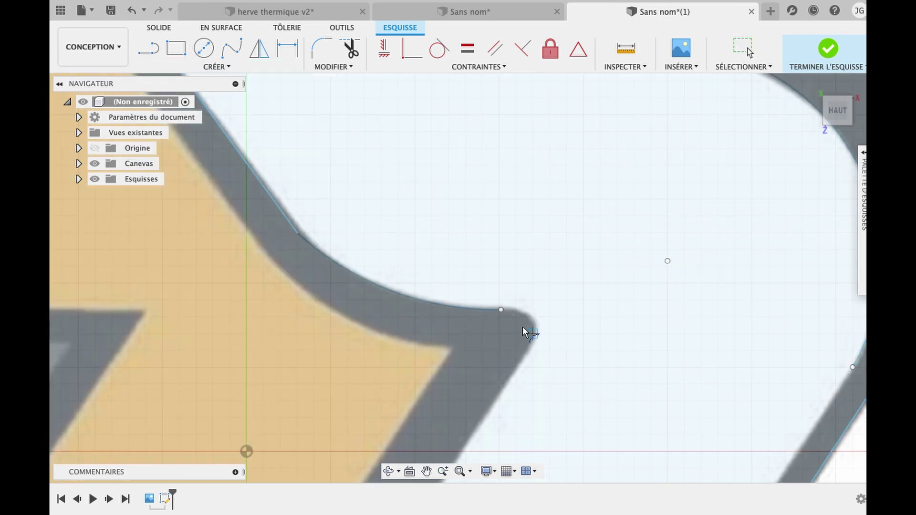
{"action": "left_click", "coordinate": [505, 315]}
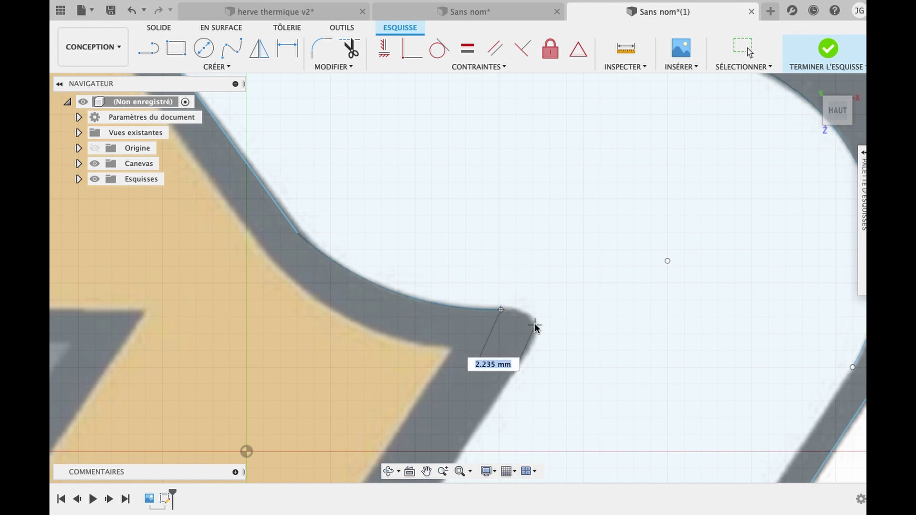
{"action": "left_click", "coordinate": [533, 317]}
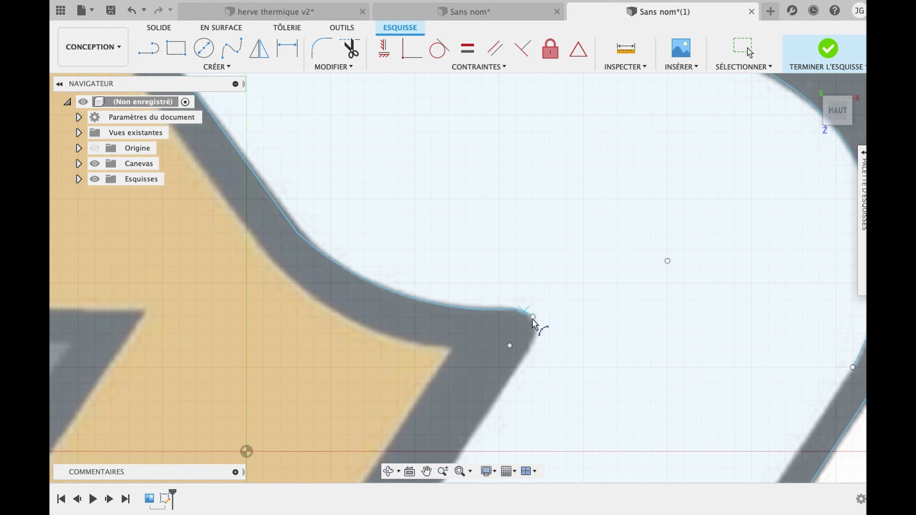
{"action": "left_click", "coordinate": [519, 361]}
Trace the white shape's slanted edge below the rounded tip with a line, and continue with a horizontal line along its bottom edge
{"action": "scroll", "coordinate": [553, 357], "scroll_direction": "down", "scroll_amount": 4}
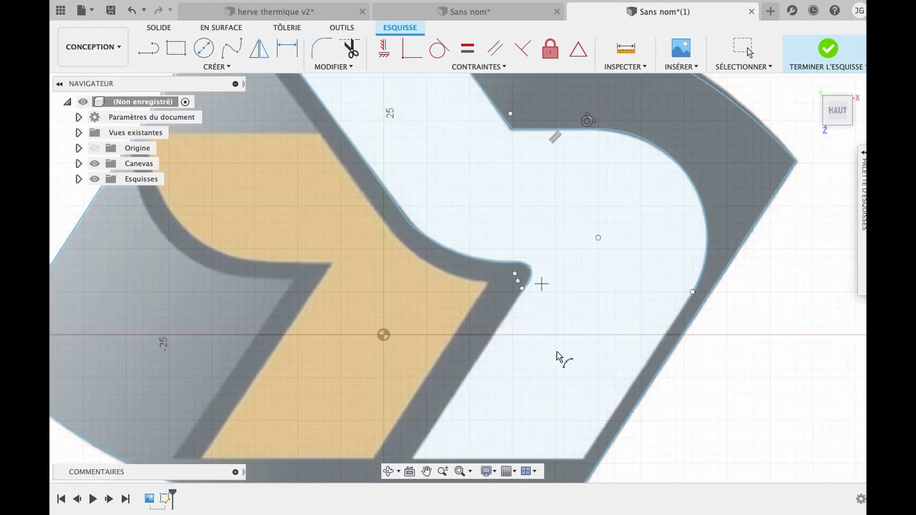
{"action": "scroll", "coordinate": [558, 356], "scroll_direction": "down", "scroll_amount": 3}
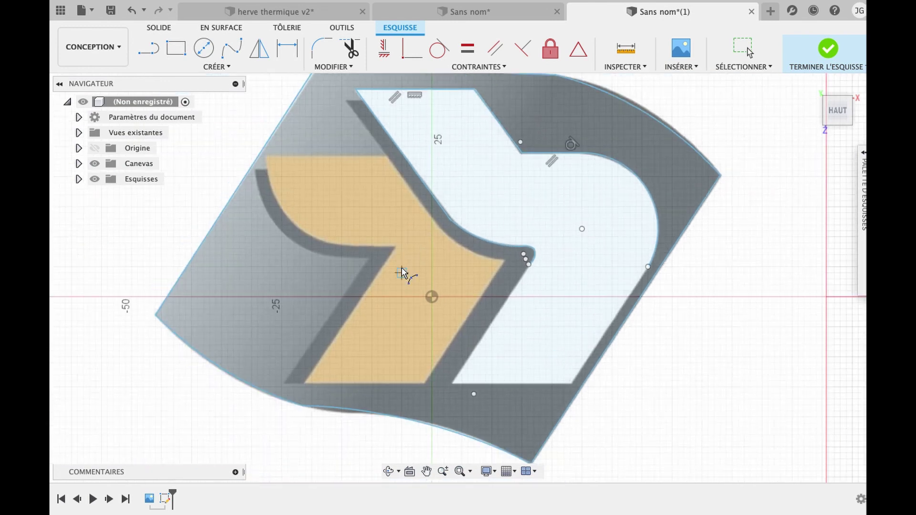
{"action": "left_click", "coordinate": [150, 49]}
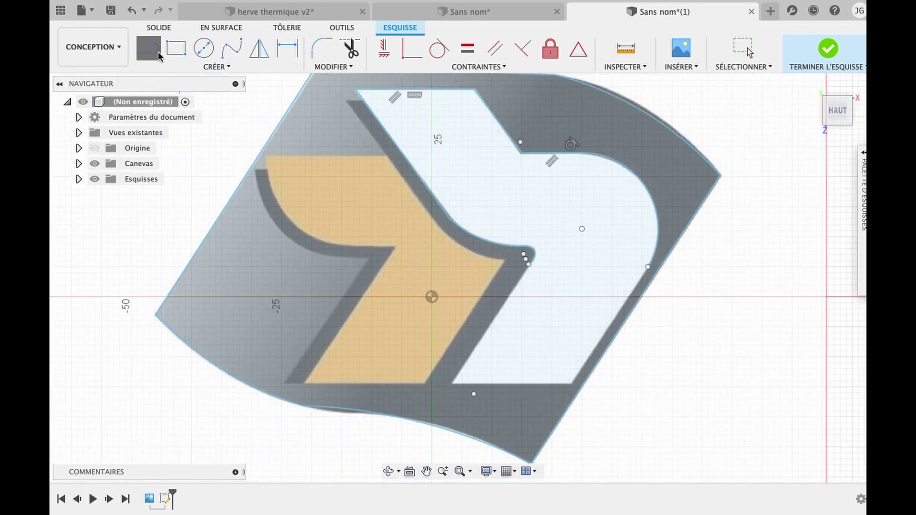
{"action": "left_click", "coordinate": [525, 265]}
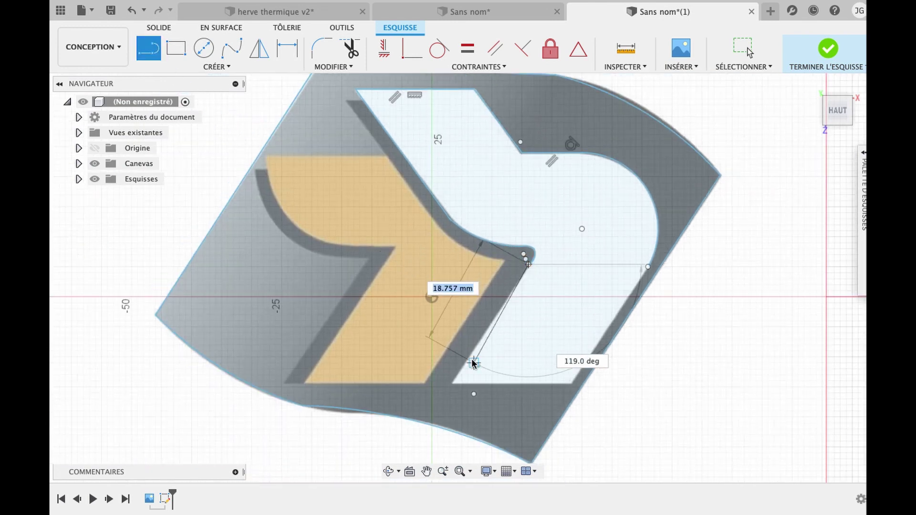
{"action": "left_click", "coordinate": [451, 386]}
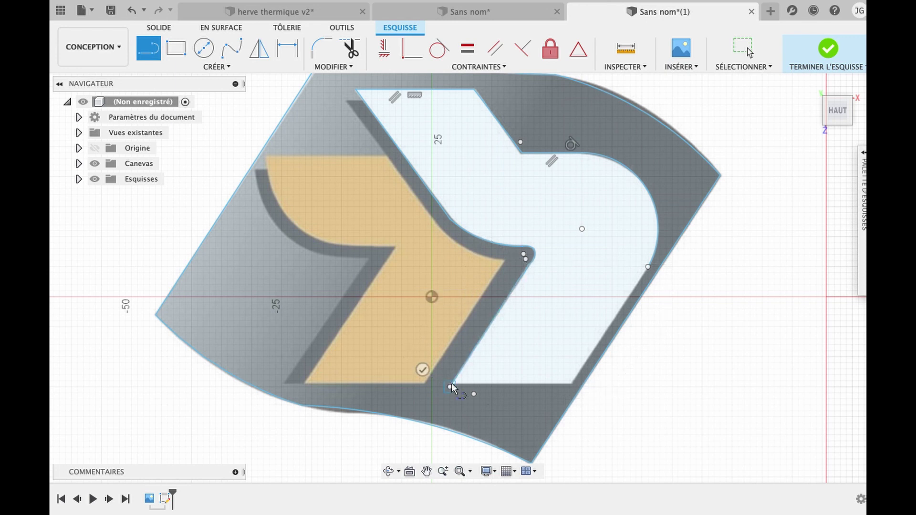
{"action": "double_click", "coordinate": [573, 383]}
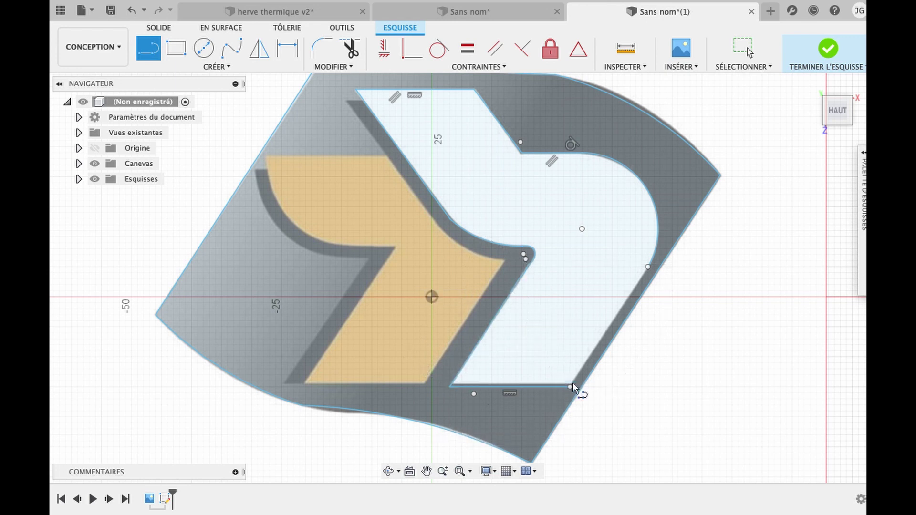
Close the white shape with a slanted line about 24 mm long from the large arc's lower end to the bottom edge
{"action": "left_click", "coordinate": [648, 267]}
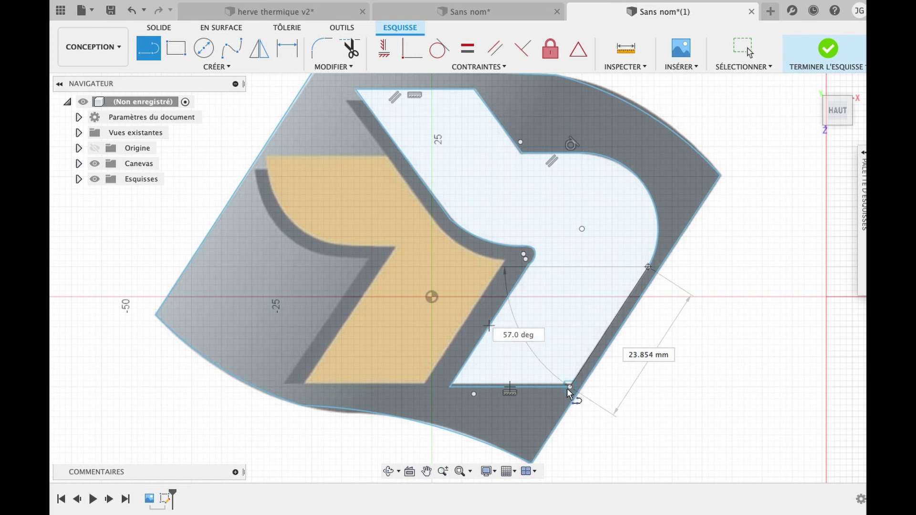
{"action": "left_click", "coordinate": [568, 387]}
{"action": "key", "text": "Escape"}
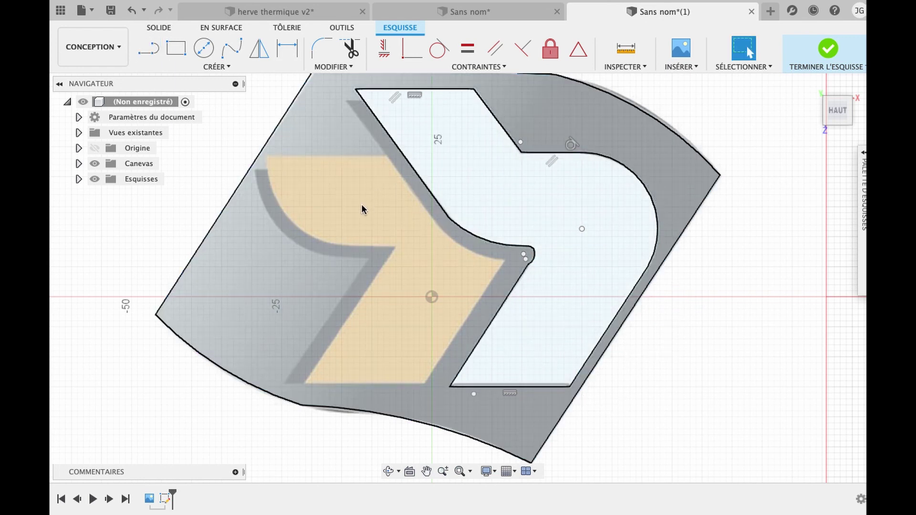
Trace the orange shape's top edge with a horizontal line between its two upper corners
{"action": "left_click", "coordinate": [405, 348]}
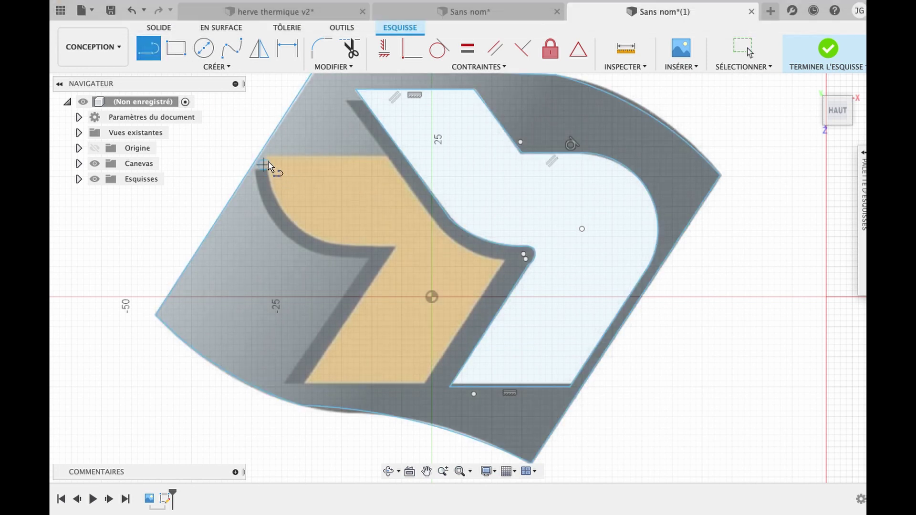
{"action": "scroll", "coordinate": [277, 172], "scroll_direction": "up", "scroll_amount": 10}
{"action": "left_click", "coordinate": [220, 182]}
{"action": "left_click", "coordinate": [515, 182]}
{"action": "scroll", "coordinate": [486, 219], "scroll_direction": "right", "scroll_amount": 5}
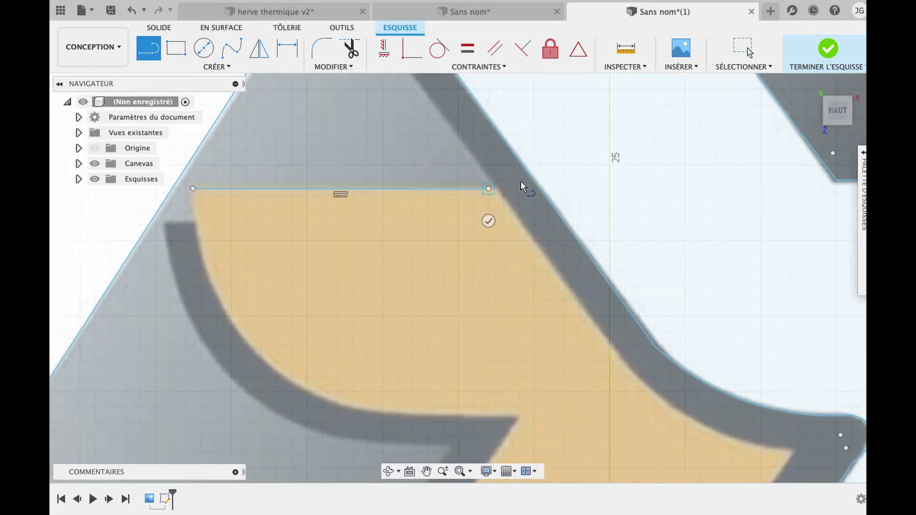
{"action": "left_click", "coordinate": [229, 66]}
{"action": "mouse_move", "coordinate": [205, 120]}
{"action": "left_click", "coordinate": [363, 120]}
{"action": "left_click", "coordinate": [406, 195]}
{"action": "left_click", "coordinate": [638, 399]}
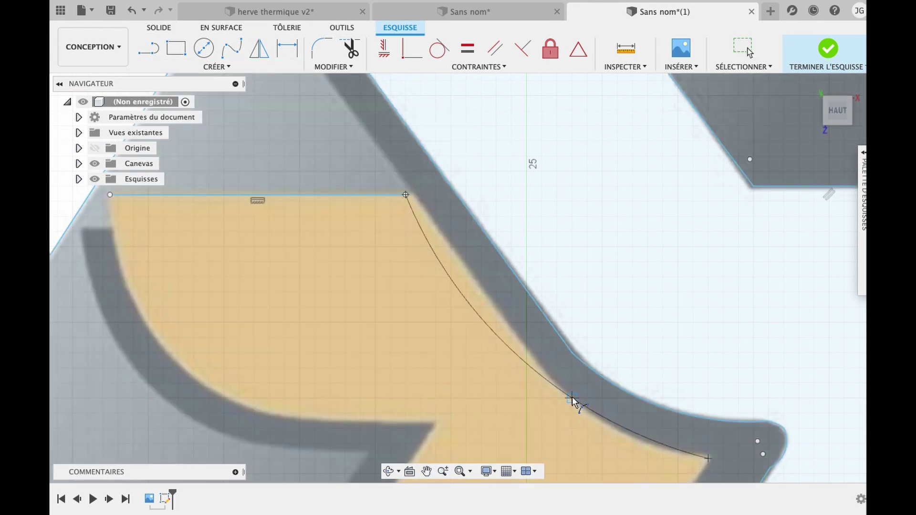
{"action": "key", "text": "Escape"}
{"action": "left_click", "coordinate": [217, 66]}
{"action": "mouse_move", "coordinate": [311, 117]}
{"action": "left_click", "coordinate": [552, 346]}
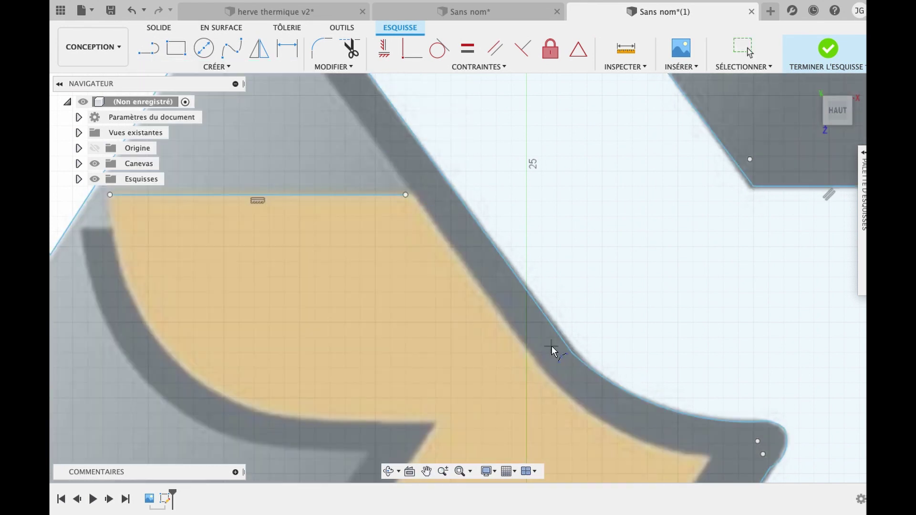
Extend the orange shape's top line to its upper-right corner and trace the slanted edge below it with a three-point arc
{"action": "left_click_drag", "start_coordinate": [406, 195], "coordinate": [411, 195]}
{"action": "left_click", "coordinate": [217, 66]}
{"action": "mouse_move", "coordinate": [213, 115]}
{"action": "left_click", "coordinate": [363, 121]}
{"action": "left_click", "coordinate": [413, 194]}
{"action": "left_click", "coordinate": [587, 413]}
{"action": "left_click", "coordinate": [505, 326]}
{"action": "scroll", "coordinate": [649, 451], "scroll_direction": "down", "scroll_amount": 5}
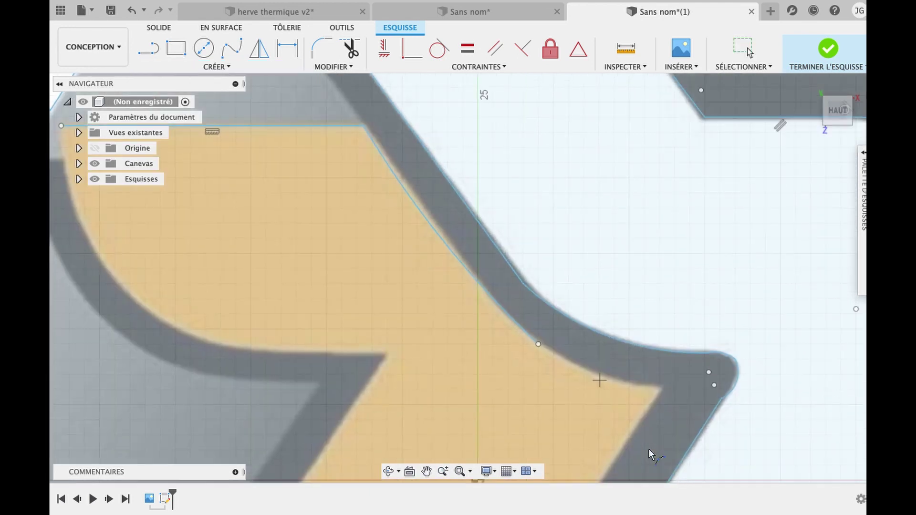
Continue the orange shape's right contour with a second three-point arc along the concave curve to its pointed tip
{"action": "left_click", "coordinate": [516, 288]}
{"action": "left_click", "coordinate": [638, 335]}
{"action": "left_click", "coordinate": [614, 327]}
{"action": "scroll", "coordinate": [659, 387], "scroll_direction": "down", "scroll_amount": 5}
Trace the orange shape's slanted edge from the pointed tip down to the lower-right corner, and its horizontal bottom edge, with connected lines
{"action": "key", "text": "l"}
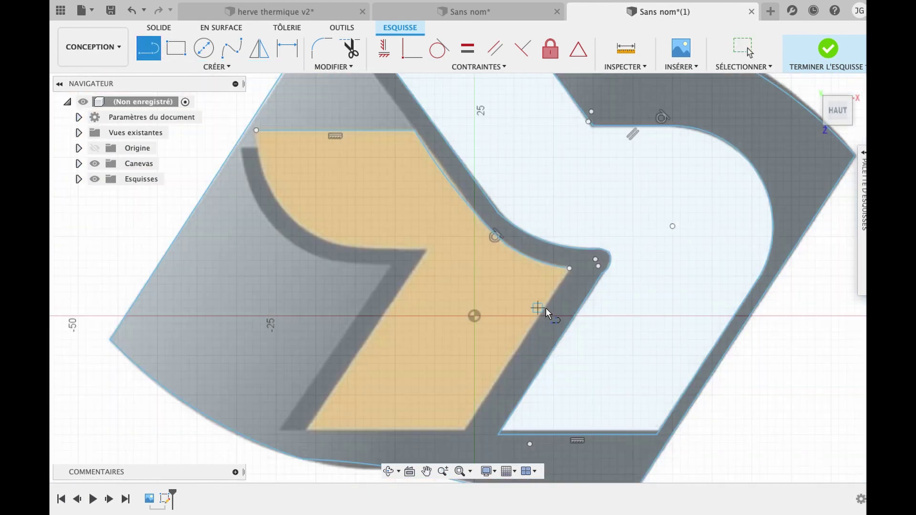
{"action": "left_click", "coordinate": [570, 268]}
{"action": "scroll", "coordinate": [465, 426], "scroll_direction": "up", "scroll_amount": 3}
{"action": "scroll", "coordinate": [465, 423], "scroll_direction": "up", "scroll_amount": 2}
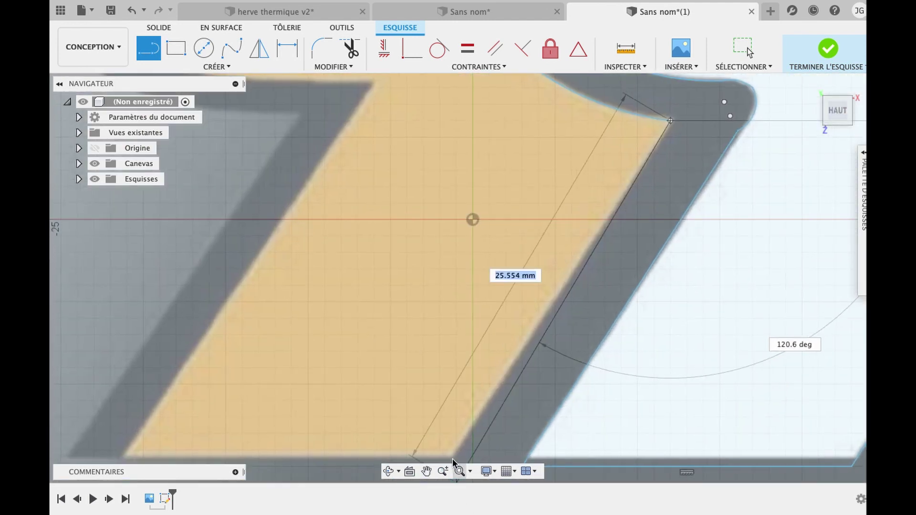
{"action": "middle_click_drag", "start_coordinate": [452, 458], "coordinate": [486, 368]}
{"action": "left_click", "coordinate": [486, 367]}
{"action": "left_click", "coordinate": [159, 366]}
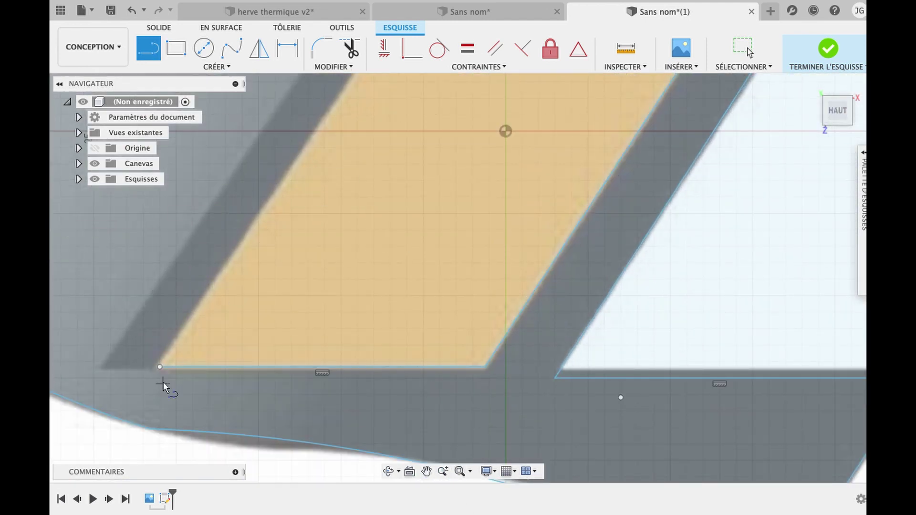
Trace the orange shape's left slanted edge with a line about 27 mm long from the lower-left corner to the inner corner
{"action": "scroll", "coordinate": [317, 150], "scroll_direction": "down", "scroll_amount": 5}
{"action": "scroll", "coordinate": [321, 145], "scroll_direction": "up", "scroll_amount": 3}
{"action": "scroll", "coordinate": [322, 144], "scroll_direction": "up", "scroll_amount": 4}
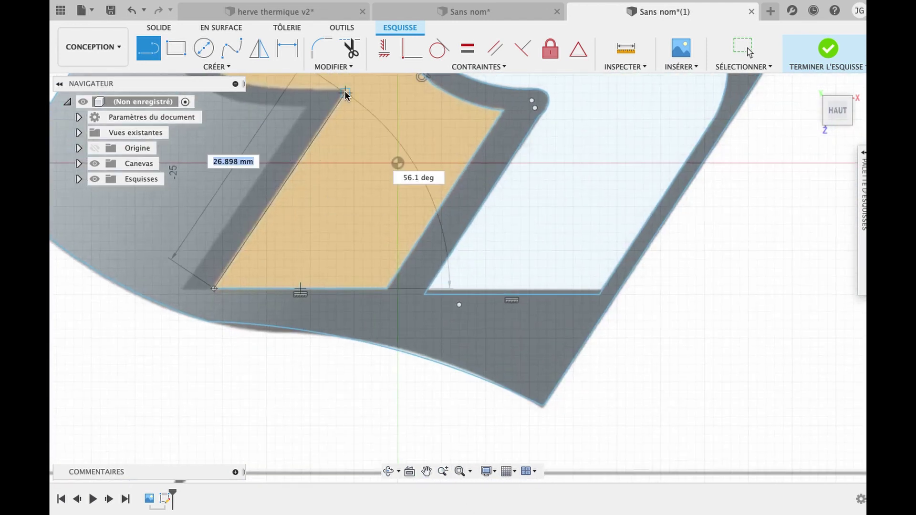
{"action": "key", "text": "Escape"}
Close the orange shape with two connected three-point arcs along its curved left side, from the upper-left corner to the inner corner
{"action": "left_click", "coordinate": [217, 67]}
{"action": "mouse_move", "coordinate": [191, 121]}
{"action": "left_click", "coordinate": [379, 148]}
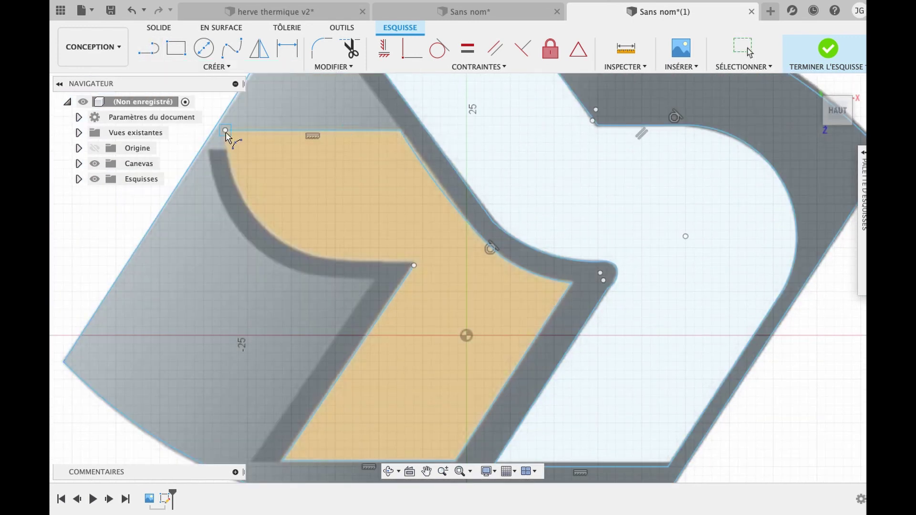
{"action": "left_click", "coordinate": [226, 132]}
{"action": "left_click", "coordinate": [291, 247]}
{"action": "left_click", "coordinate": [381, 265]}
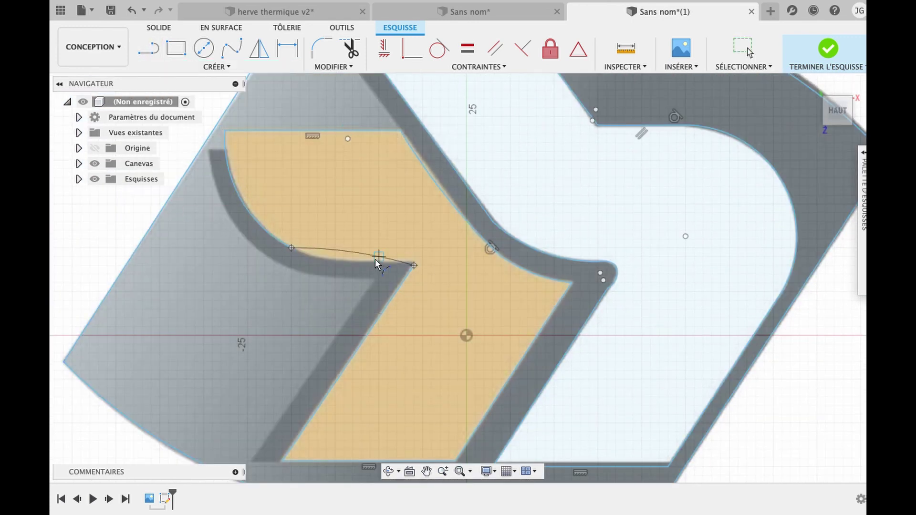
{"action": "key", "text": "Escape"}
Draw a short horizontal line across the top of the dark shadow strip, starting from the orange shape's curved left side
{"action": "middle_click_drag", "start_coordinate": [223, 234], "coordinate": [274, 215]}
{"action": "key", "text": "l"}
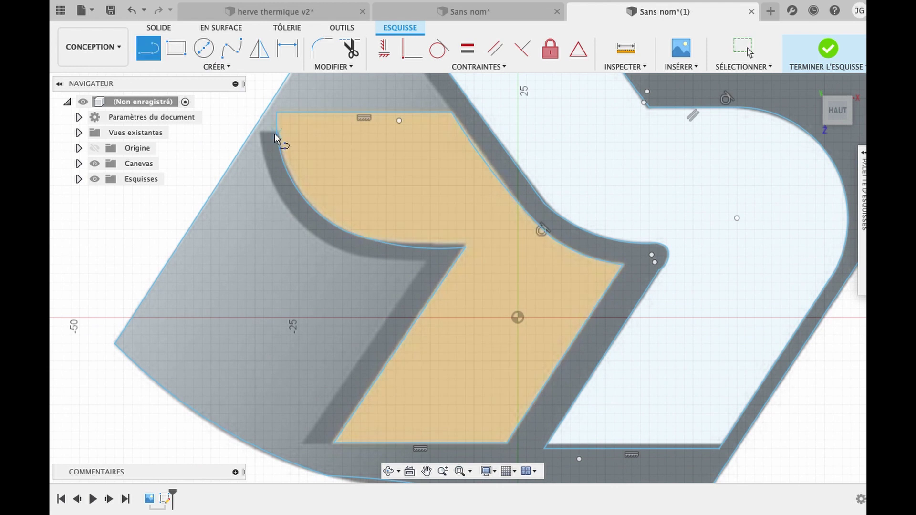
{"action": "left_click", "coordinate": [255, 134]}
{"action": "key", "text": "Escape"}
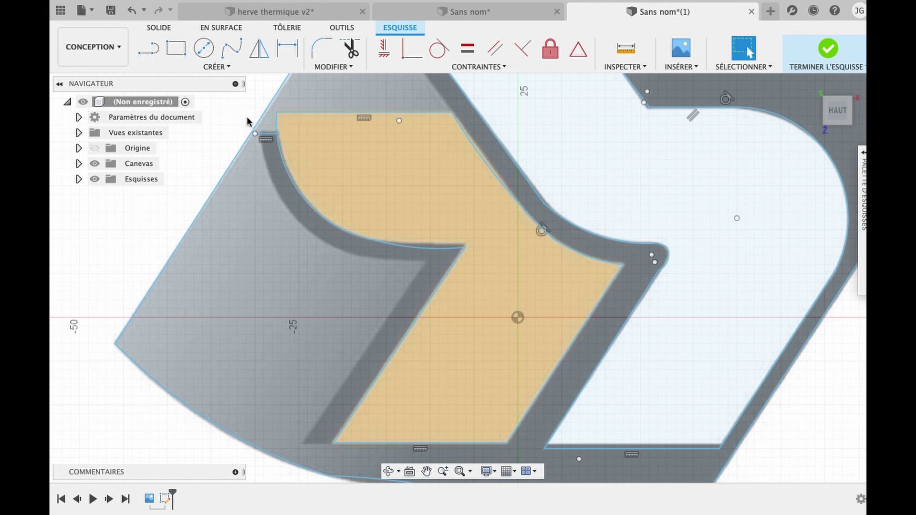
{"action": "left_click", "coordinate": [173, 67]}
{"action": "mouse_move", "coordinate": [169, 123]}
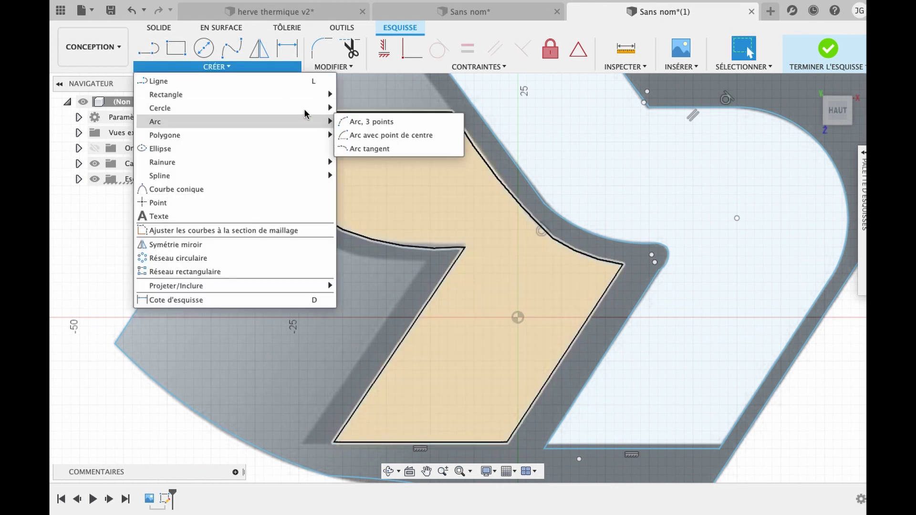
{"action": "left_click", "coordinate": [372, 121]}
{"action": "left_click", "coordinate": [263, 134]}
{"action": "left_click", "coordinate": [325, 248]}
{"action": "key", "text": "Escape"}
Trace the dark shadow strip's curved outer edge with two connected three-point arcs from its short top line to its inner corner
{"action": "left_click", "coordinate": [217, 66]}
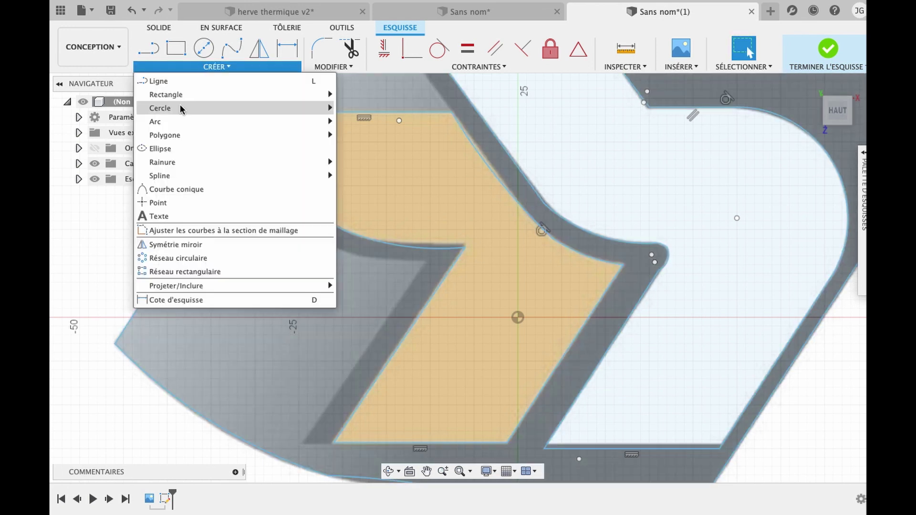
{"action": "mouse_move", "coordinate": [317, 123]}
{"action": "left_click", "coordinate": [372, 123]}
{"action": "left_click", "coordinate": [264, 133]}
{"action": "left_click", "coordinate": [308, 232]}
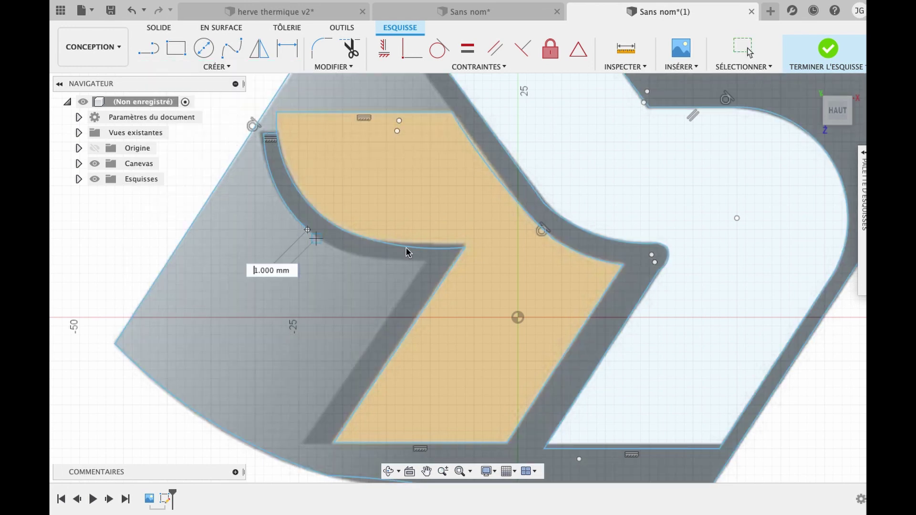
{"action": "scroll", "coordinate": [425, 258], "scroll_direction": "up", "scroll_amount": 2}
{"action": "left_click", "coordinate": [391, 275]}
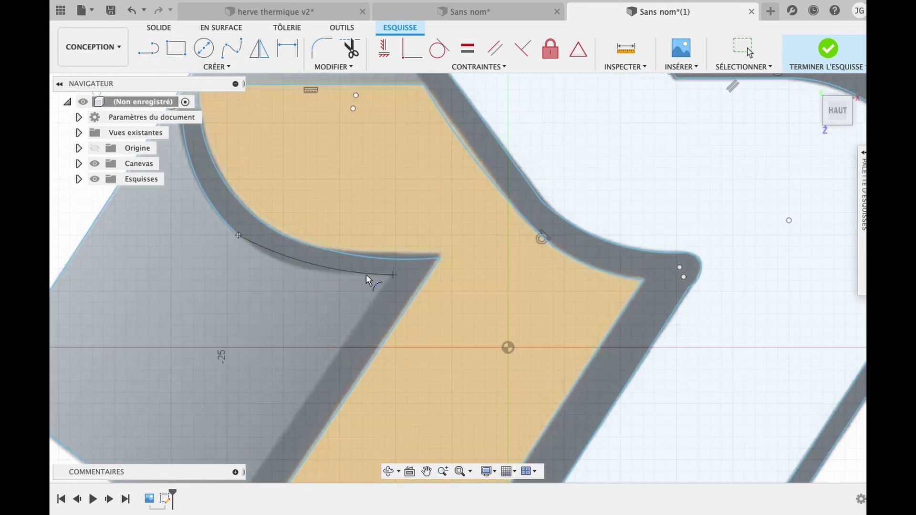
{"action": "left_click", "coordinate": [302, 267]}
Trace the shadow strip's slanted outer edge with a line about 24 mm long from its inner corner to the bottom
{"action": "key", "text": "F6"}
{"action": "left_click", "coordinate": [156, 50]}
{"action": "left_click", "coordinate": [487, 219]}
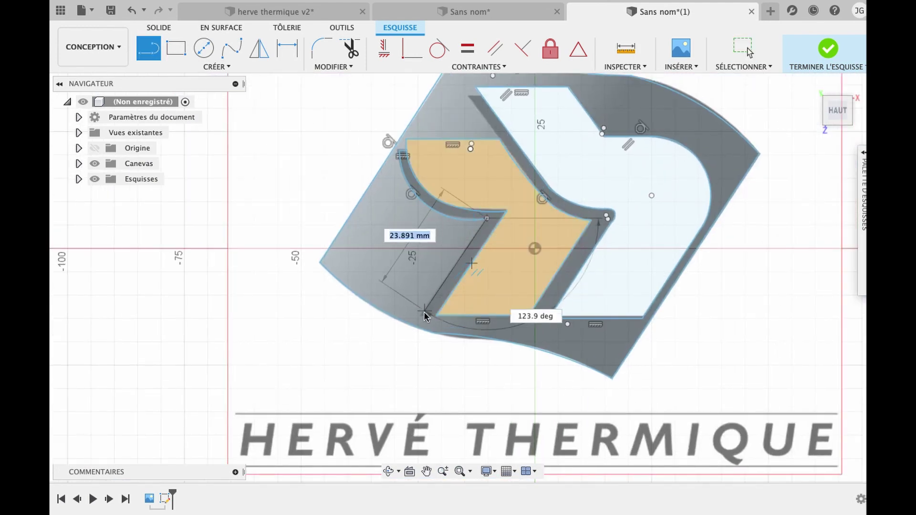
{"action": "left_click", "coordinate": [422, 315]}
{"action": "key", "text": "Escape"}
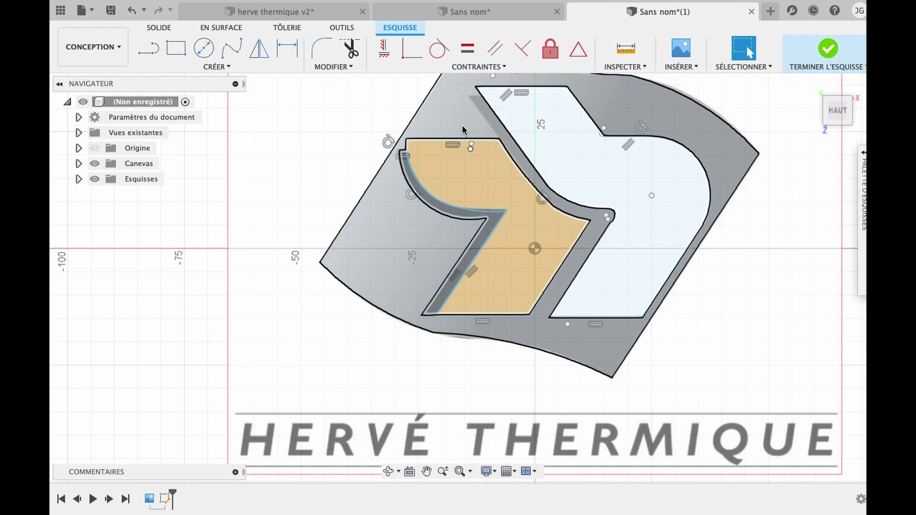
Extrude the flag's background profile 4 mm as a new body
{"action": "left_click", "coordinate": [463, 129]}
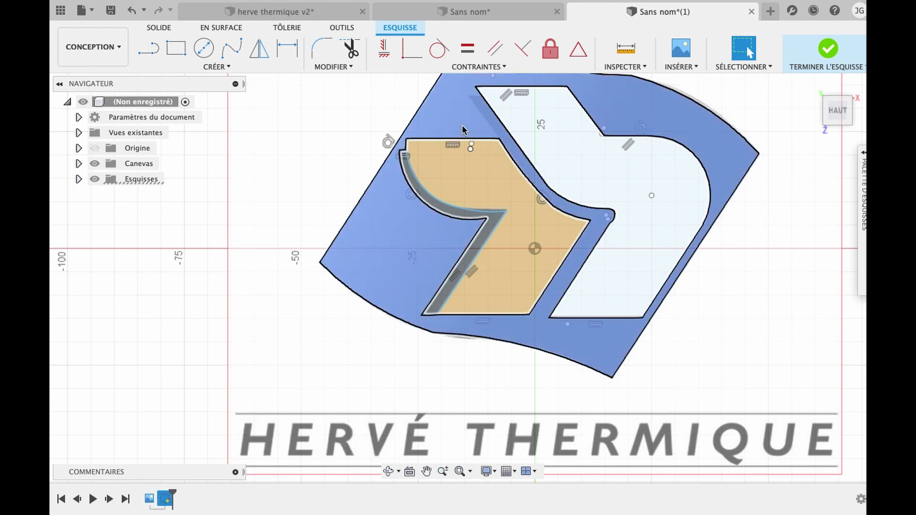
{"action": "key", "text": "e"}
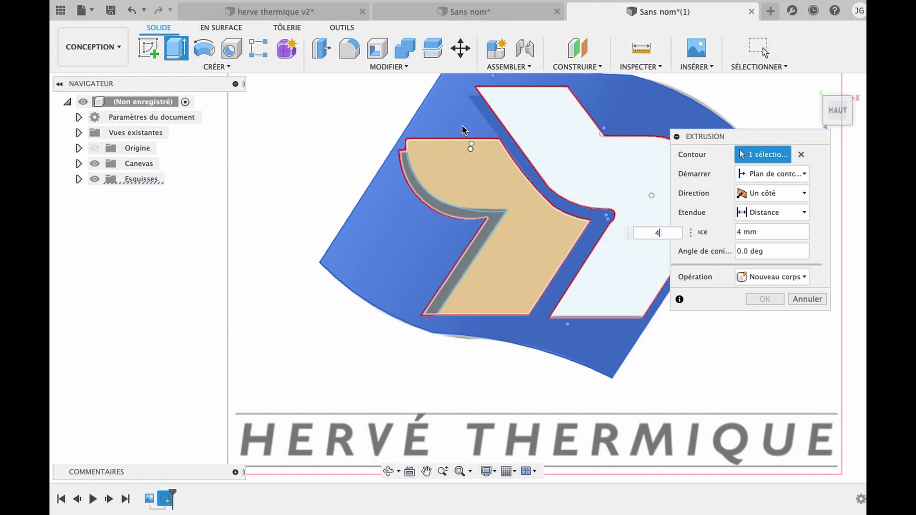
{"action": "type", "text": "4"}
{"action": "key", "text": "Return"}
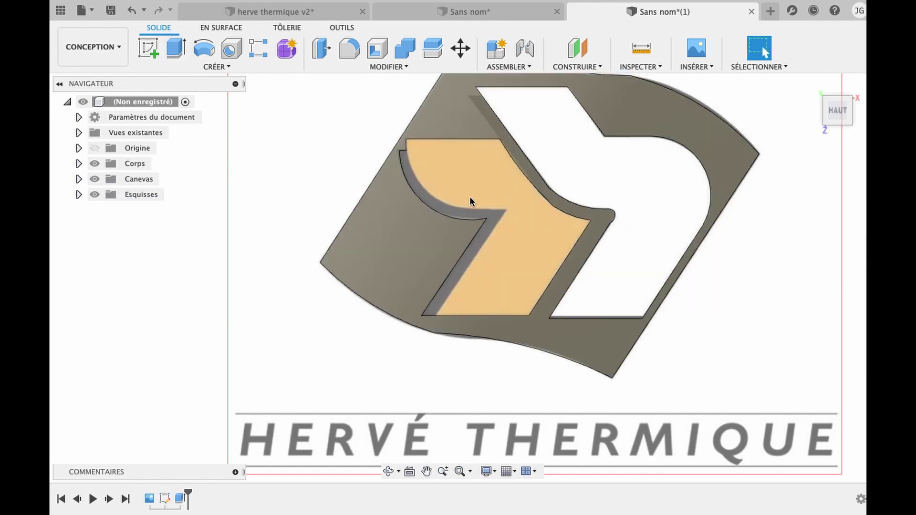
Reopen the logo sketch and extrude the white and orange inner shapes together by 6 mm as new bodies
{"action": "left_click", "coordinate": [389, 471]}
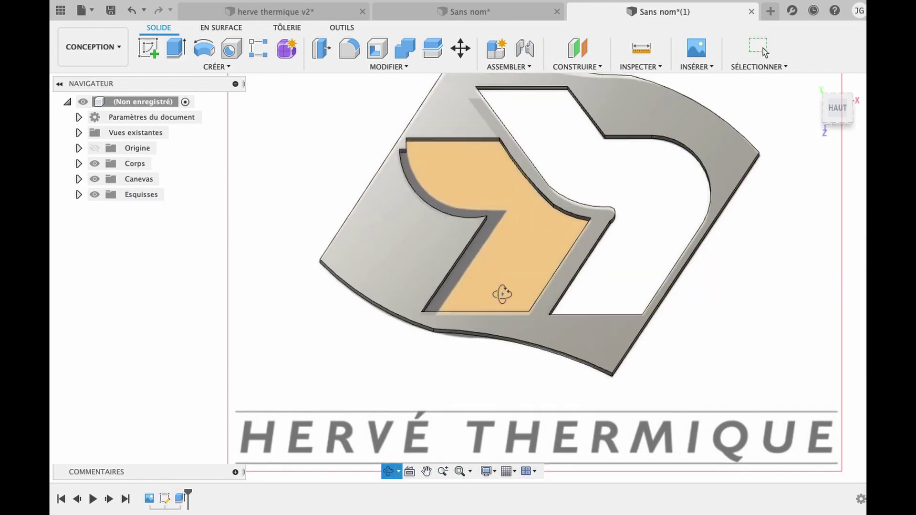
{"action": "left_click_drag", "start_coordinate": [501, 292], "coordinate": [501, 320]}
{"action": "key", "text": "Escape"}
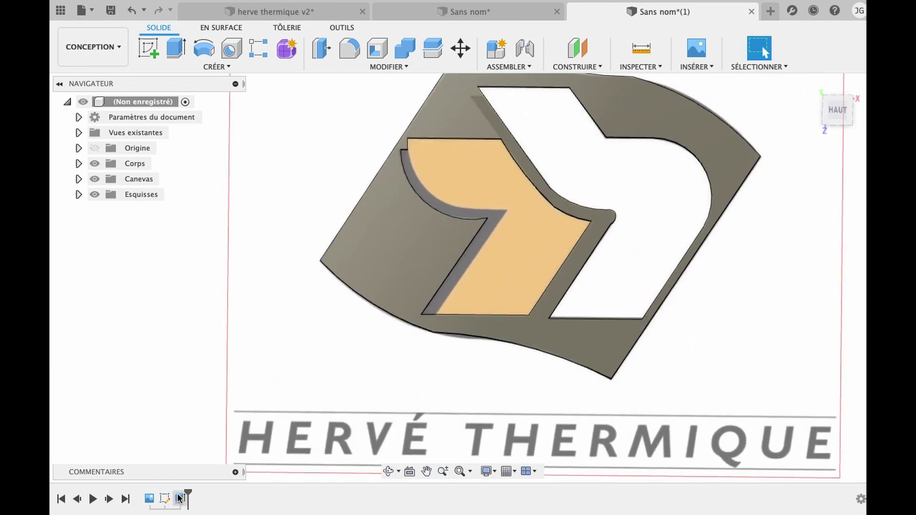
{"action": "right_click", "coordinate": [165, 499]}
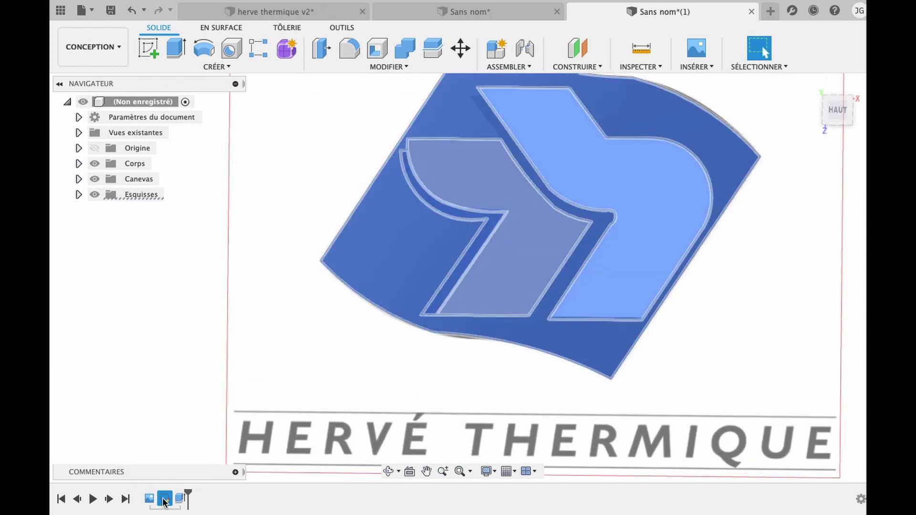
{"action": "left_click", "coordinate": [220, 372]}
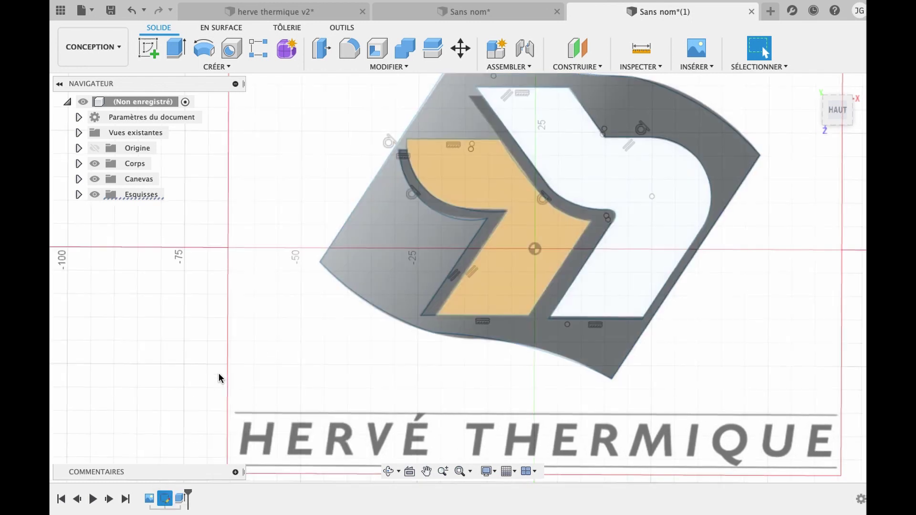
{"action": "left_click", "coordinate": [561, 161]}
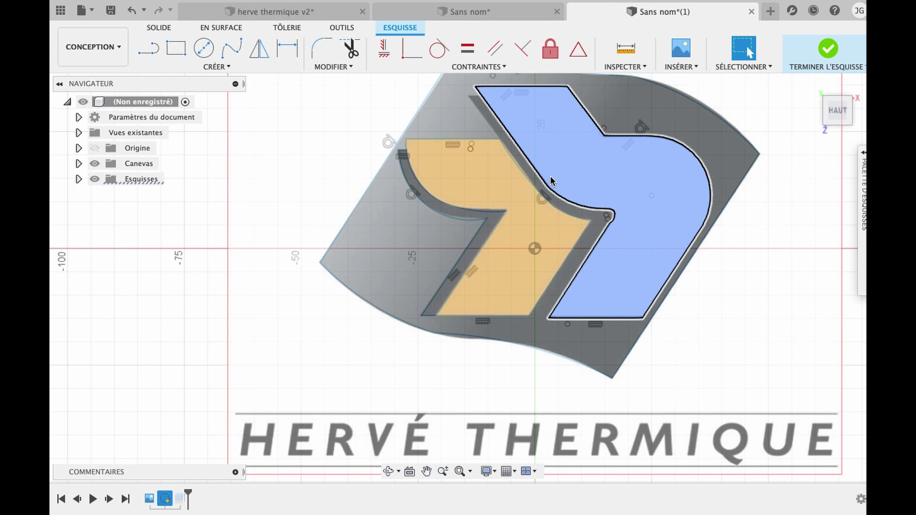
{"action": "right_click", "coordinate": [519, 246]}
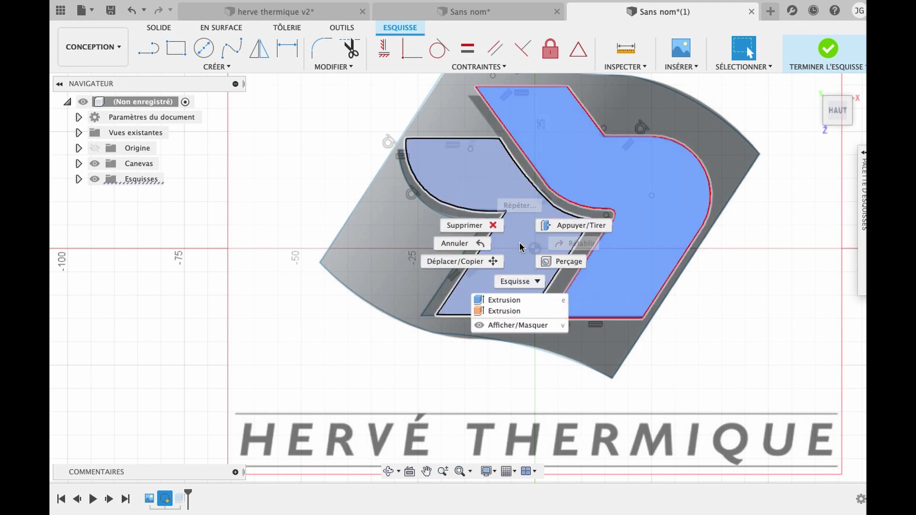
{"action": "left_click", "coordinate": [519, 205]}
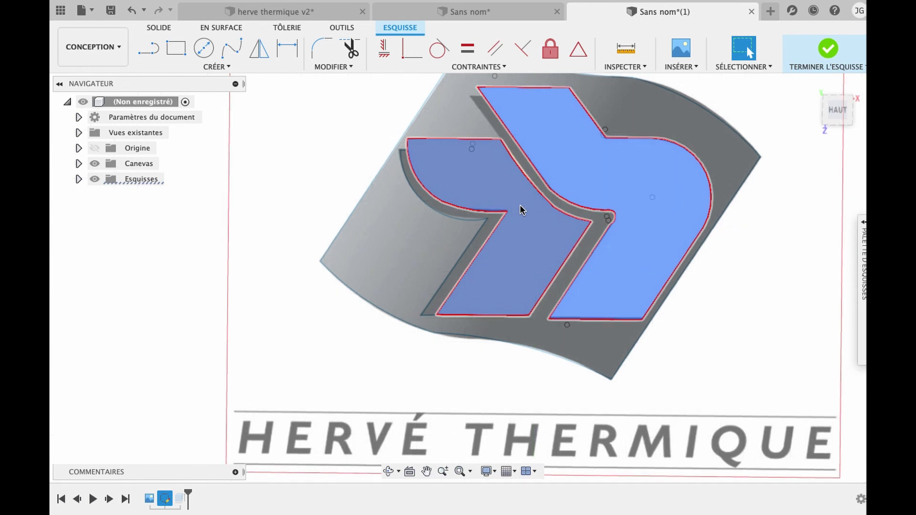
{"action": "key", "text": "e"}
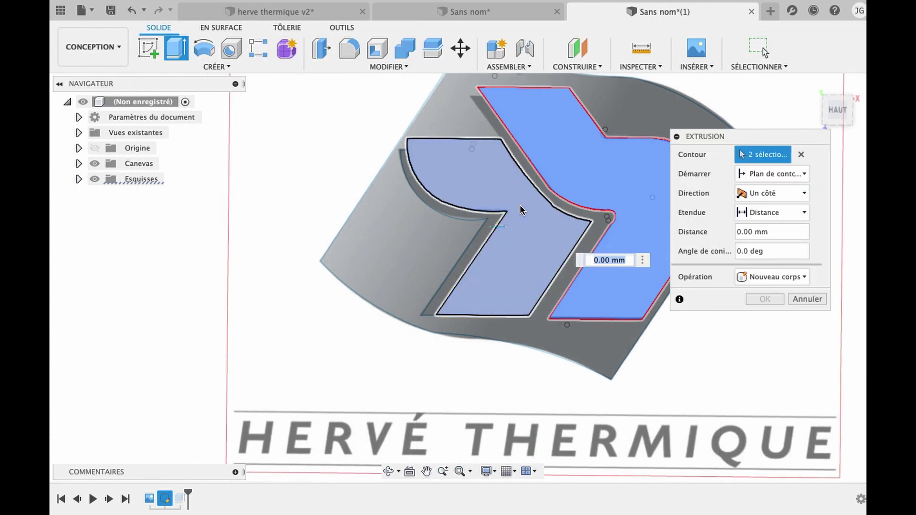
{"action": "type", "text": "6"}
{"action": "key", "text": "Return"}
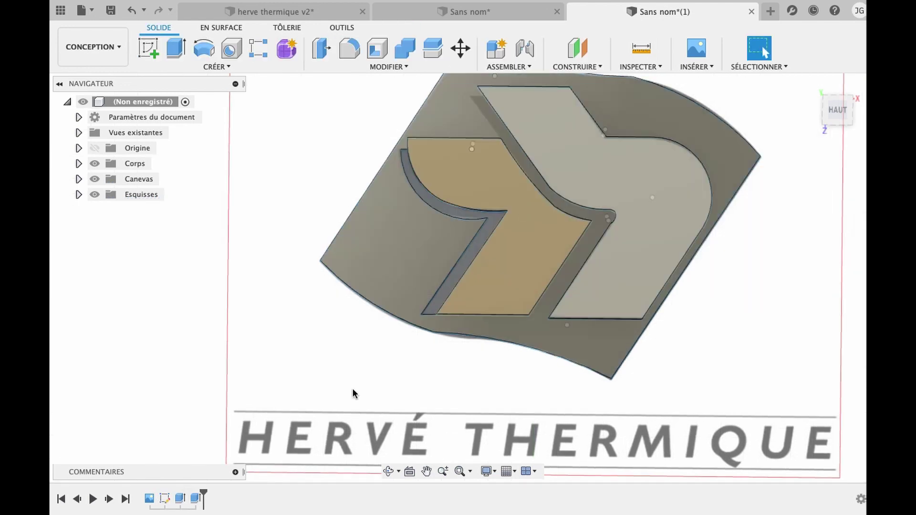
Reopen the logo sketch and extrude the dark shadow strip beside the orange shape 5 mm as a new body
{"action": "left_click", "coordinate": [389, 472]}
{"action": "left_click_drag", "start_coordinate": [530, 303], "coordinate": [501, 296]}
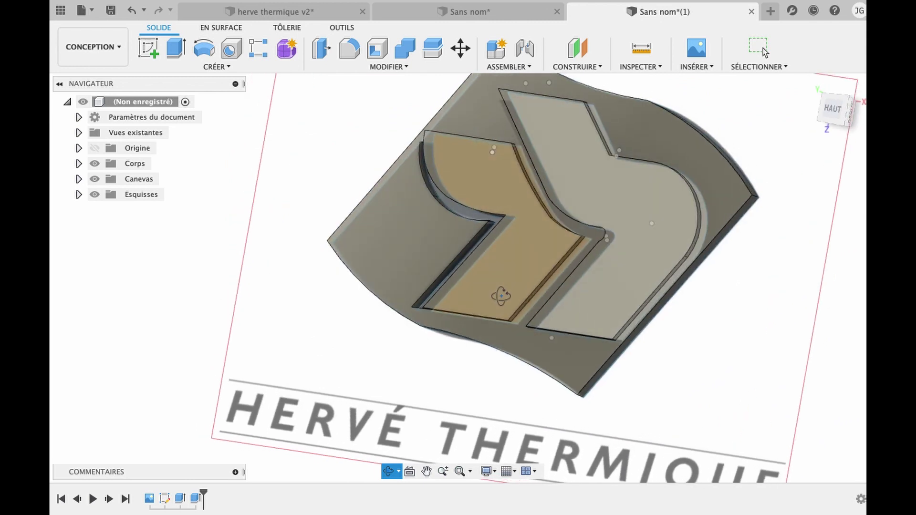
{"action": "key", "text": "Escape"}
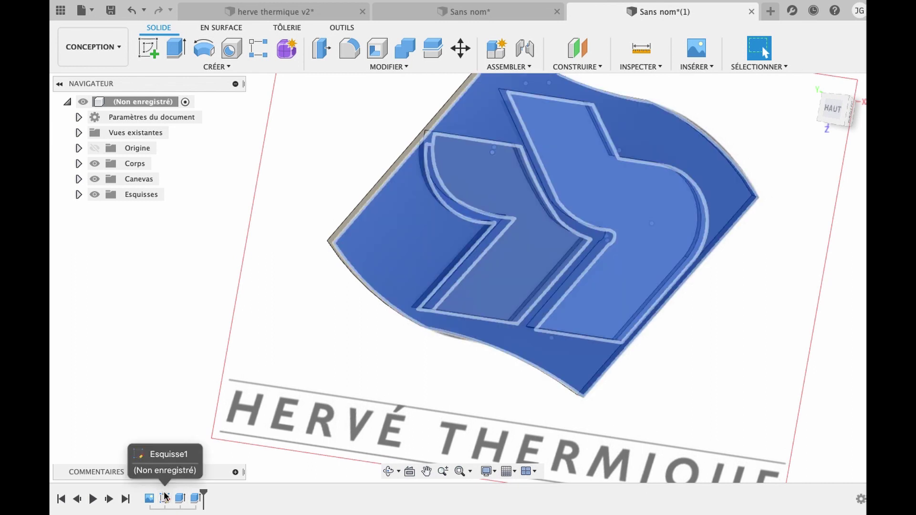
{"action": "right_click", "coordinate": [165, 498]}
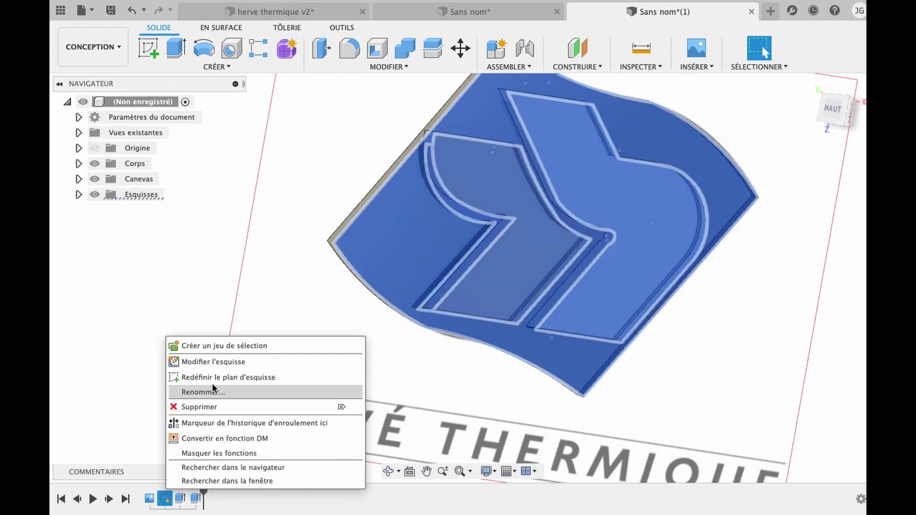
{"action": "left_click", "coordinate": [211, 363]}
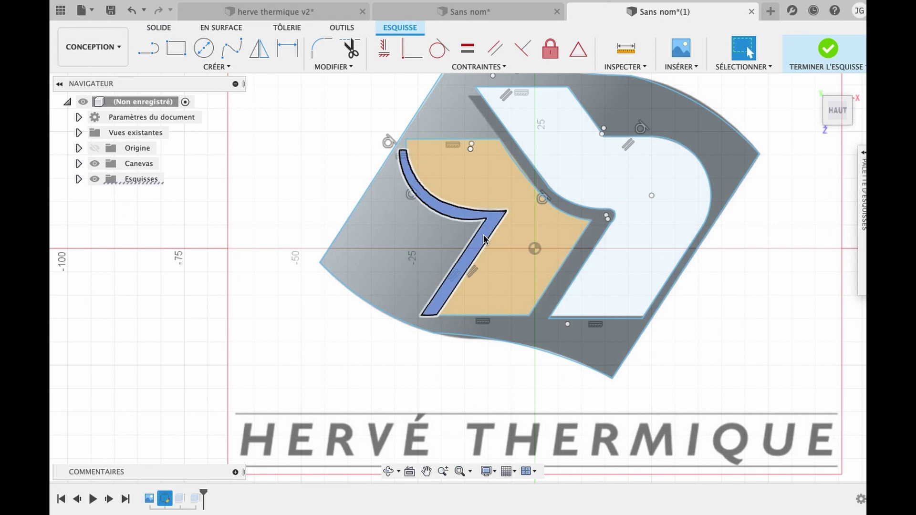
{"action": "left_click", "coordinate": [483, 238]}
{"action": "key", "text": "e"}
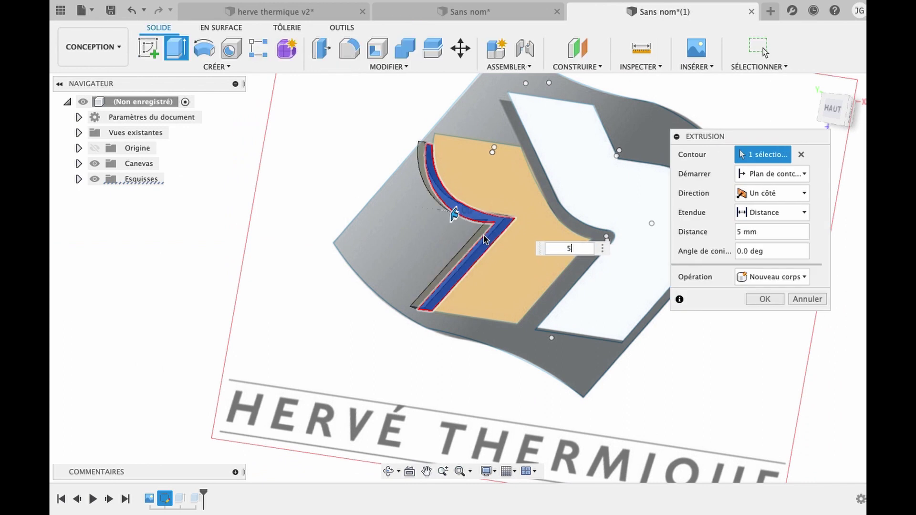
{"action": "left_click", "coordinate": [763, 300]}
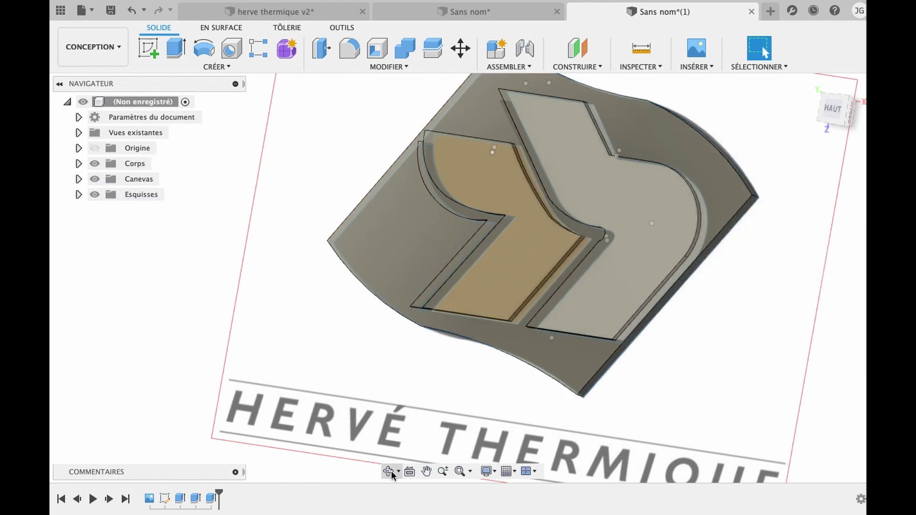
{"action": "left_click", "coordinate": [390, 473]}
{"action": "left_click_drag", "start_coordinate": [465, 371], "coordinate": [497, 330]}
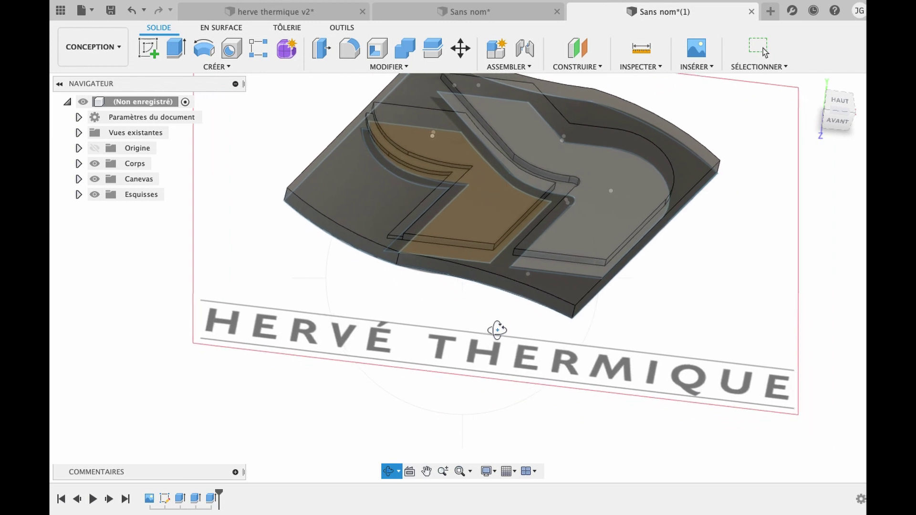
{"action": "scroll", "coordinate": [497, 330], "scroll_direction": "down", "scroll_amount": 3}
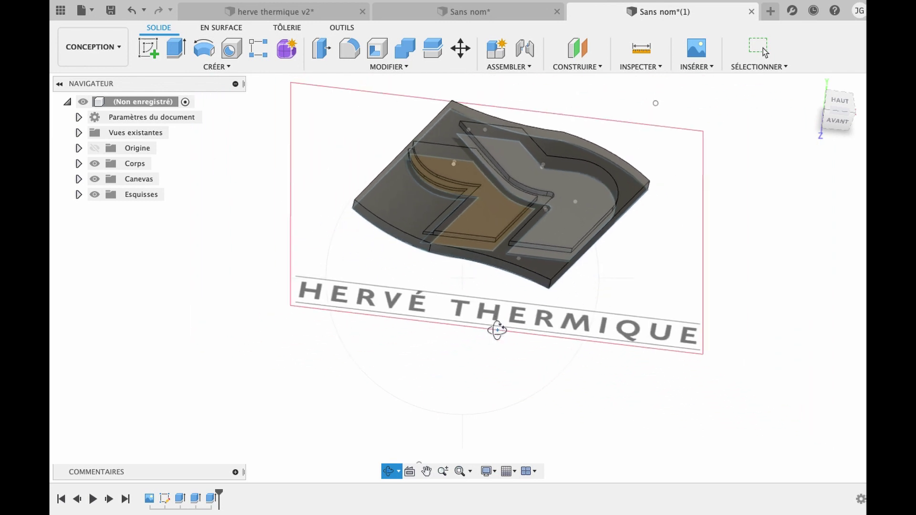